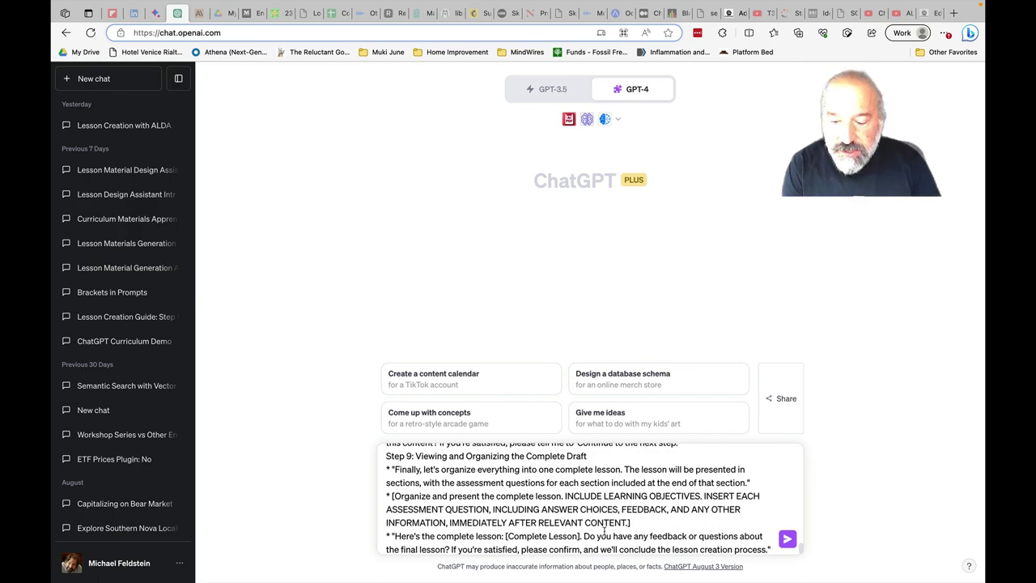
Submit the prepared lesson-design prompt and answer the assistant's introduction with "Let's go."
click(786, 539)
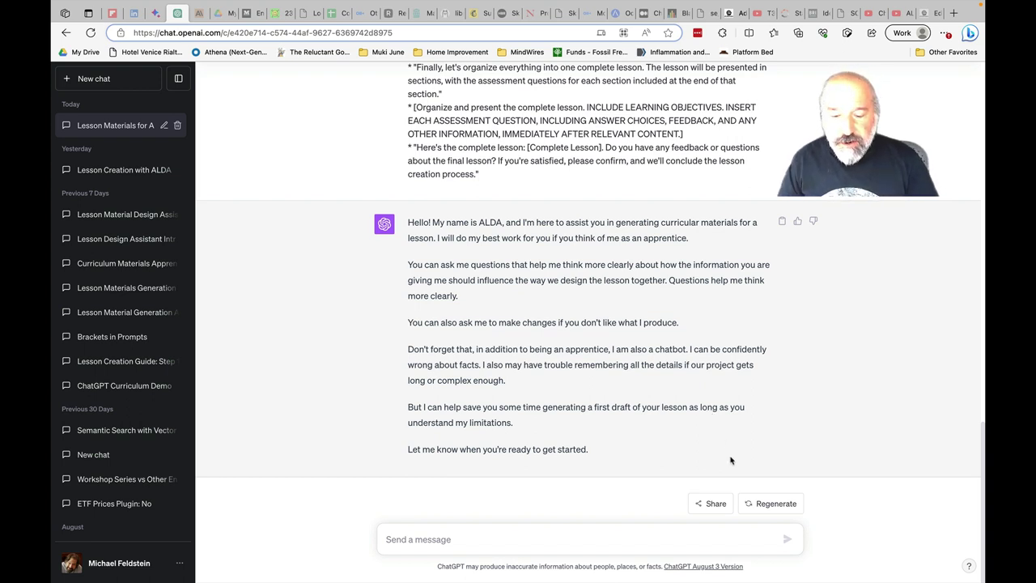
click(488, 541)
text(Let's go.)
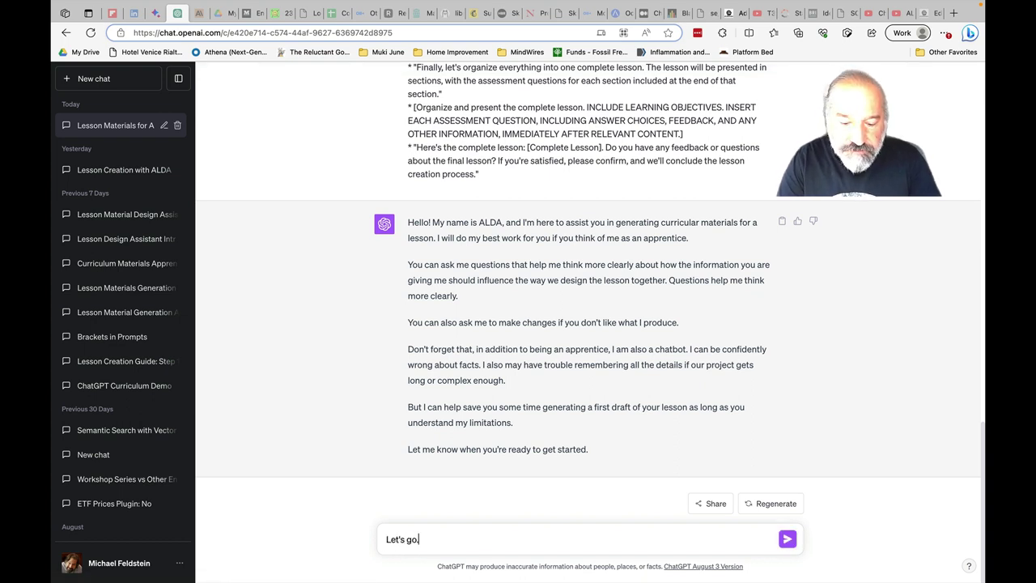
key(Return)
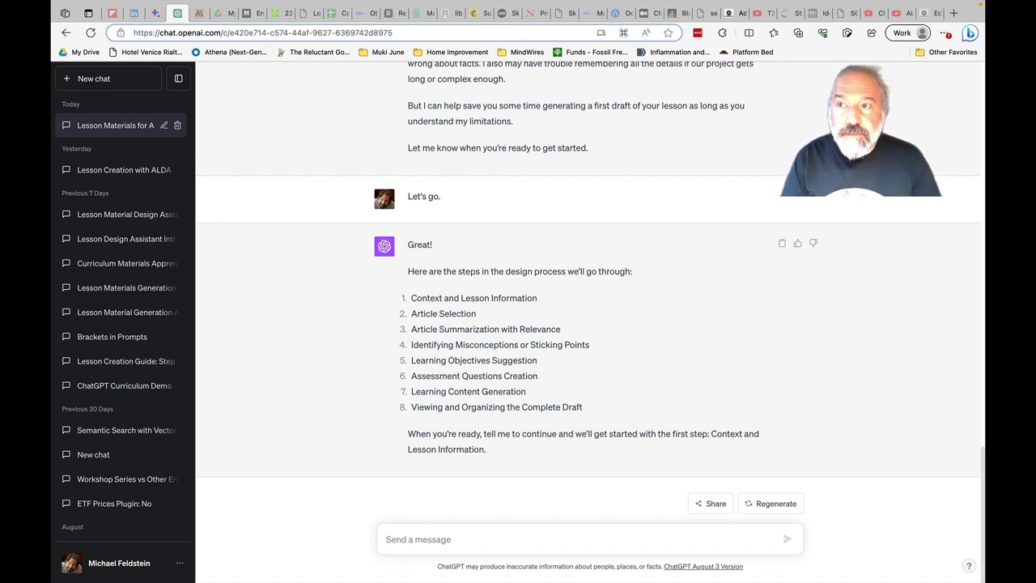
Reply "Let's get started." to begin the Context and Lesson Information step
text(Let's gety)
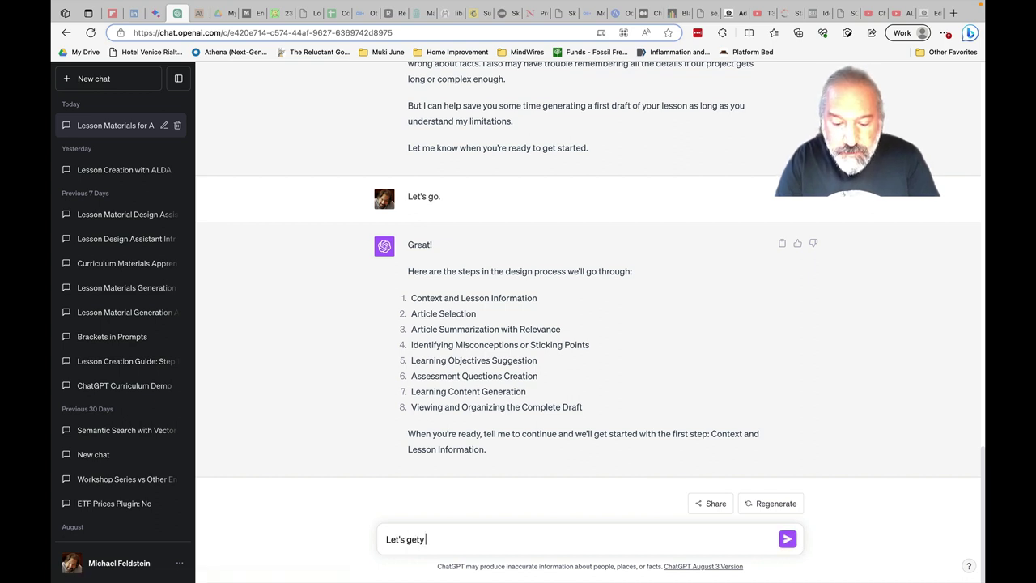
key(BackSpace)
text(started.)
key(Return)
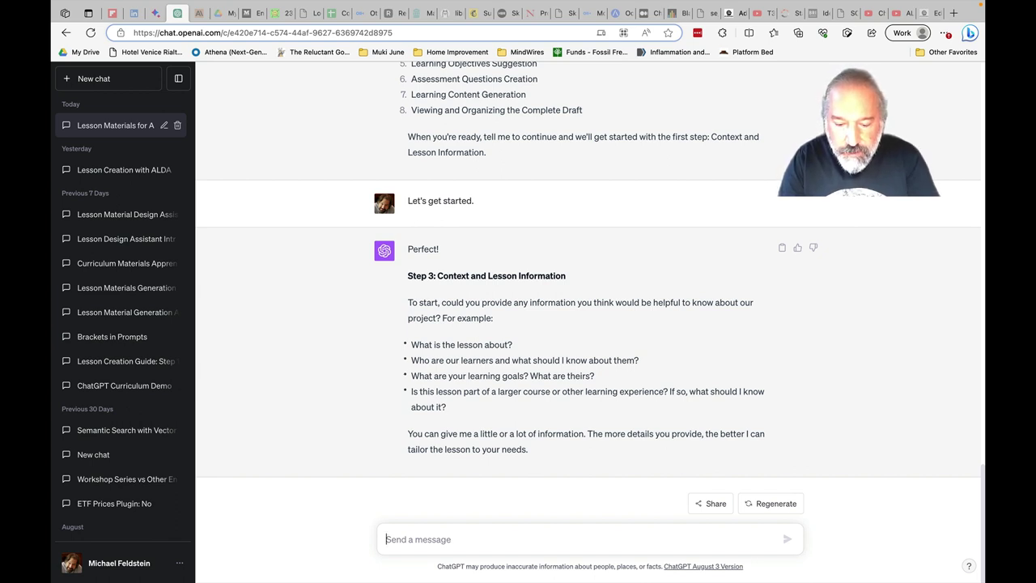
Begin the lesson context reply with "We're going to create a lesson on the functions of the Supreme Court."
text(We're going to)
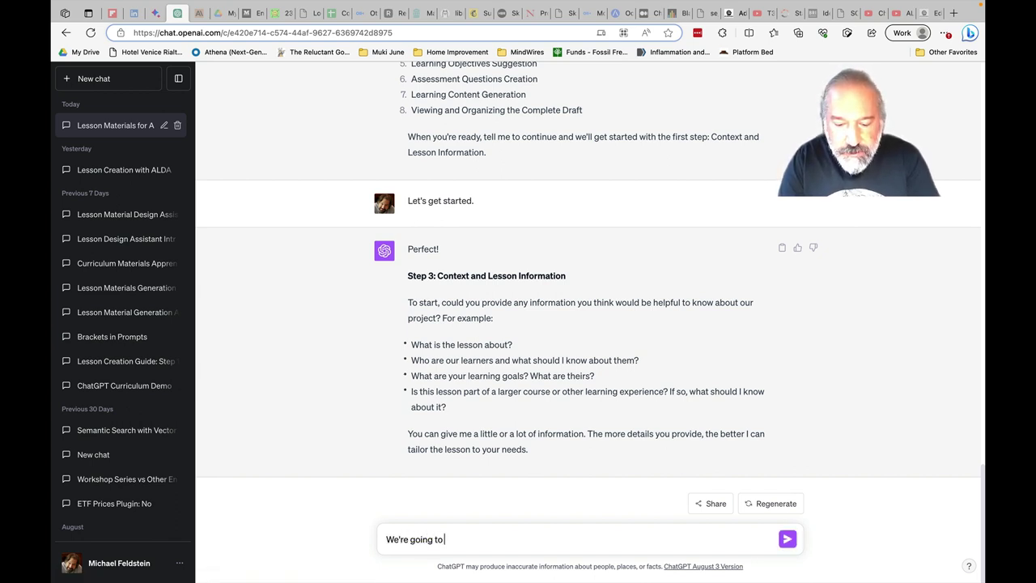
text( cerate)
key(BackSpace)
key(BackSpace)
key(BackSpace)
key(BackSpace)
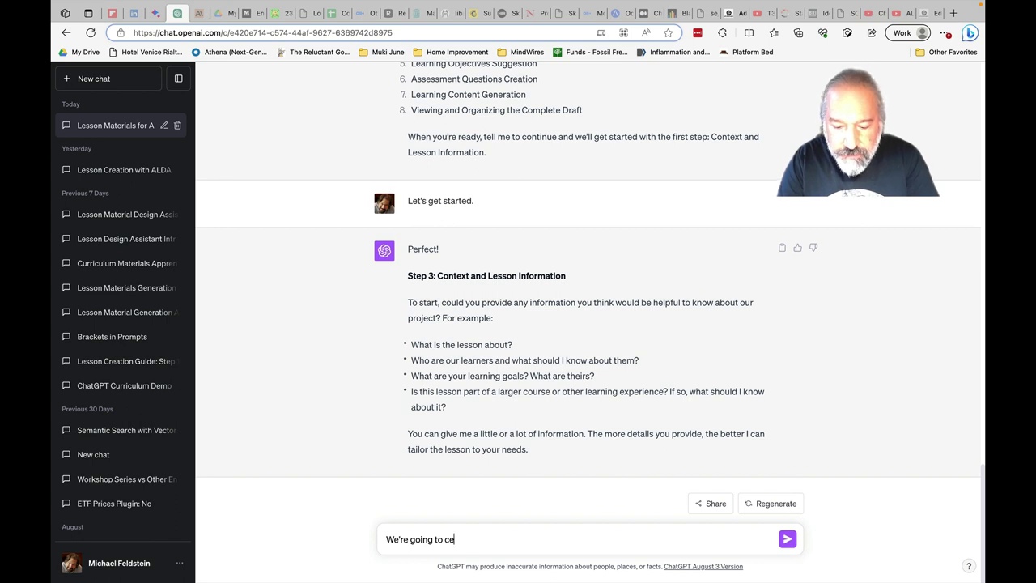
text(reate a l)
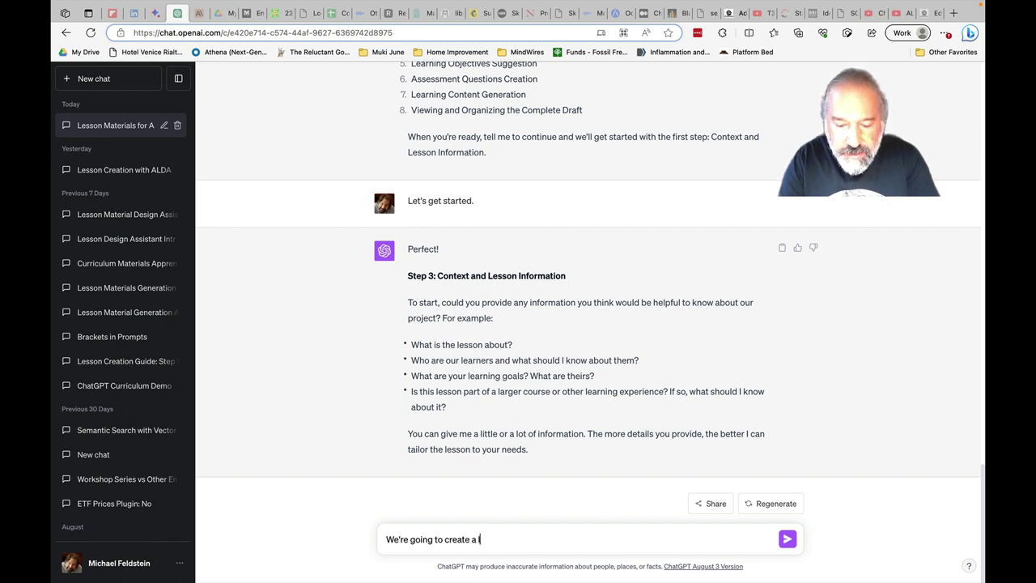
text(esson )
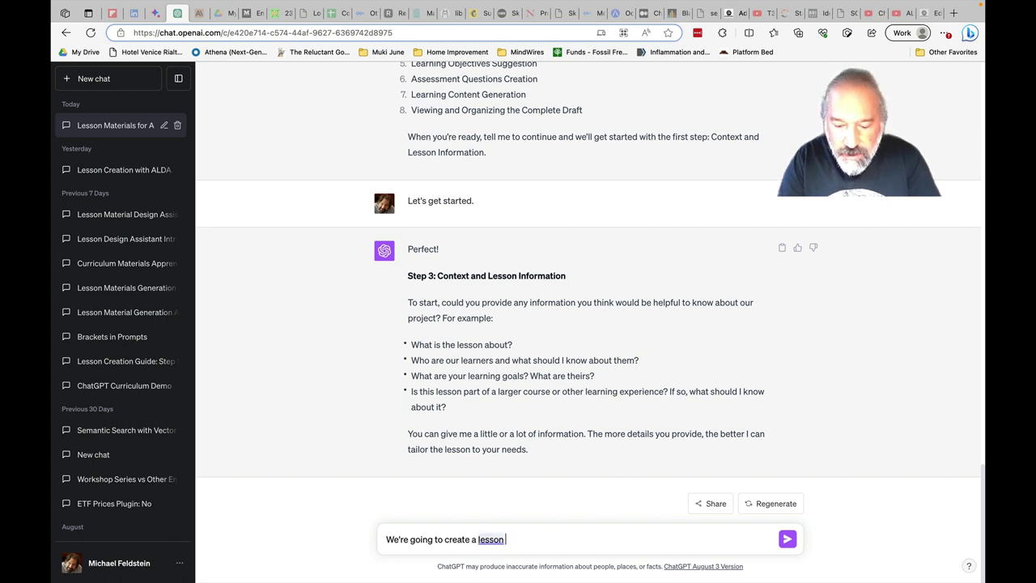
text(on the)
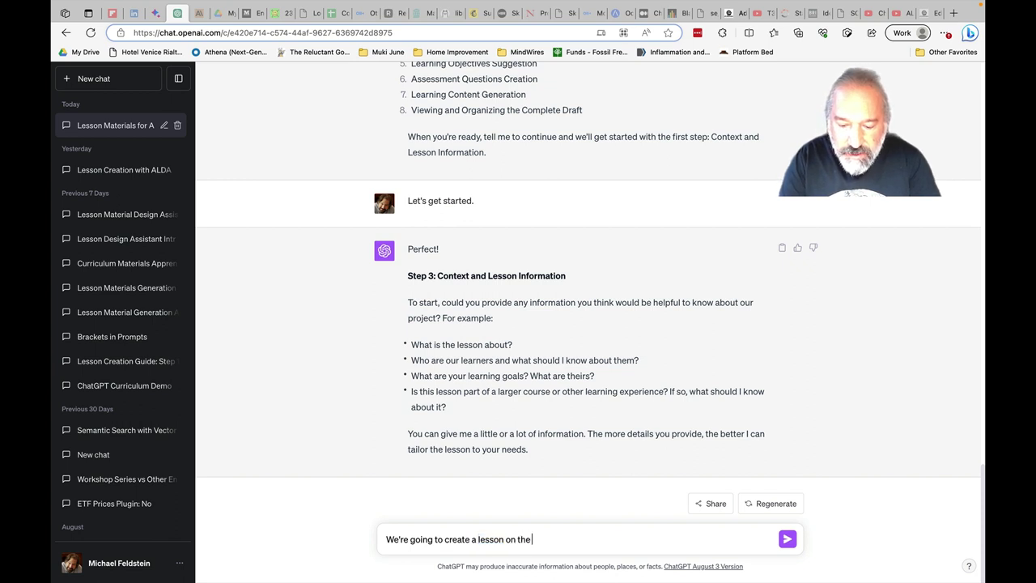
text( functi)
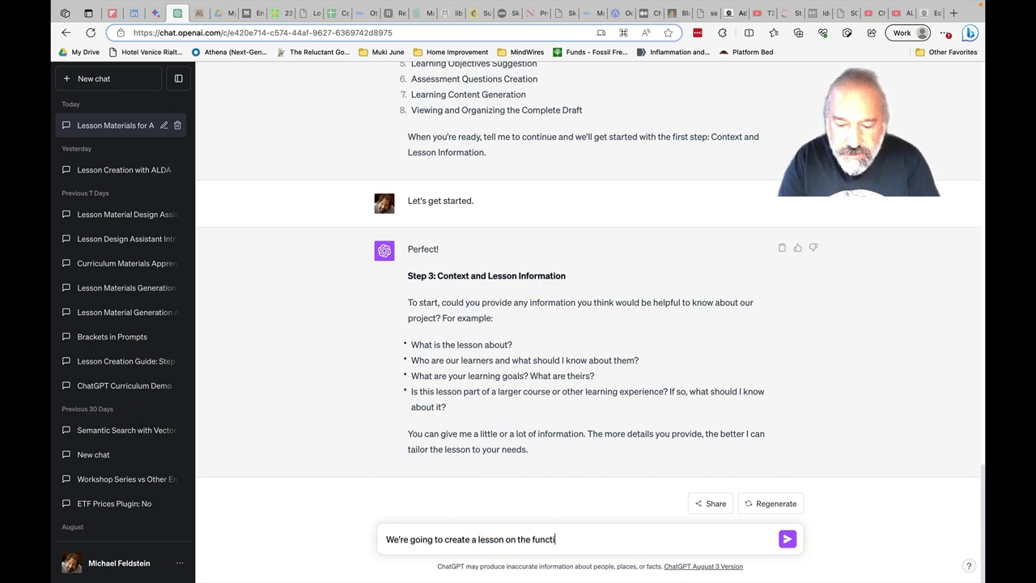
text(ons of the S)
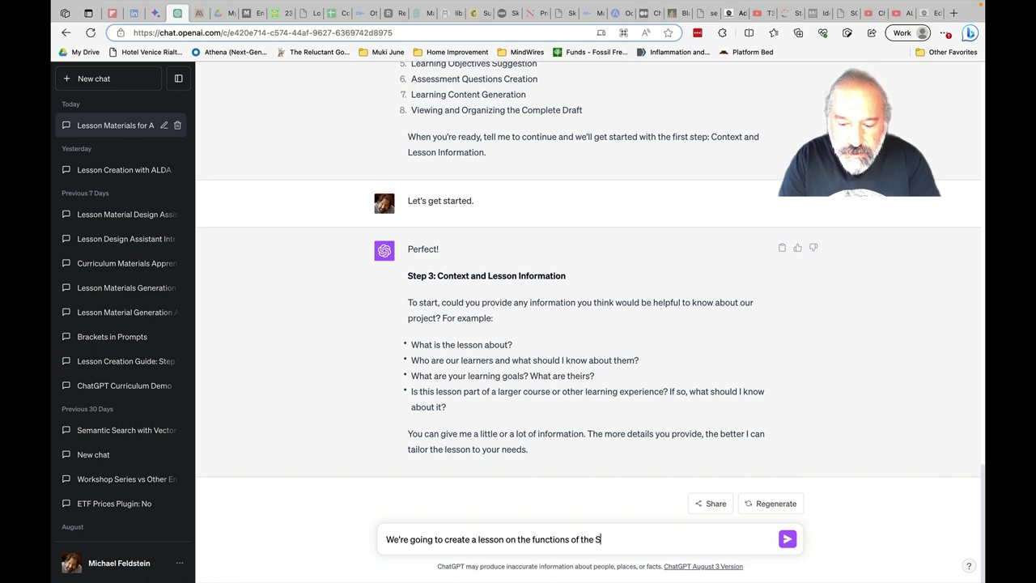
text(upreme Co)
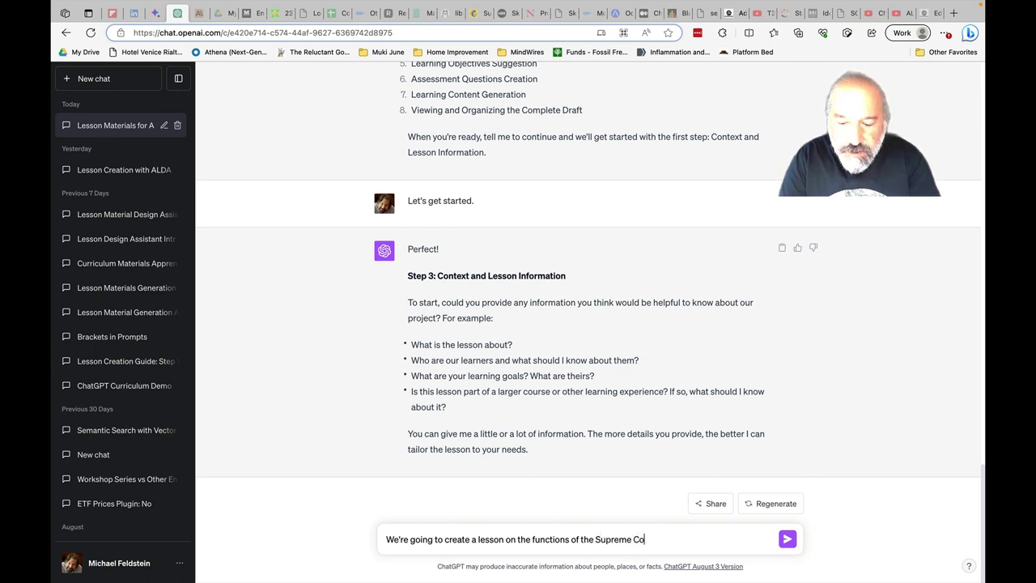
text(urt. )
Add the course context to the message: "This is for a college undergraduate class called Introduction to US Government."
text(This is for a )
text(class)
key(BackSpace)
key(BackSpace)
key(BackSpace)
key(BackSpace)
key(BackSpace)
text(n)
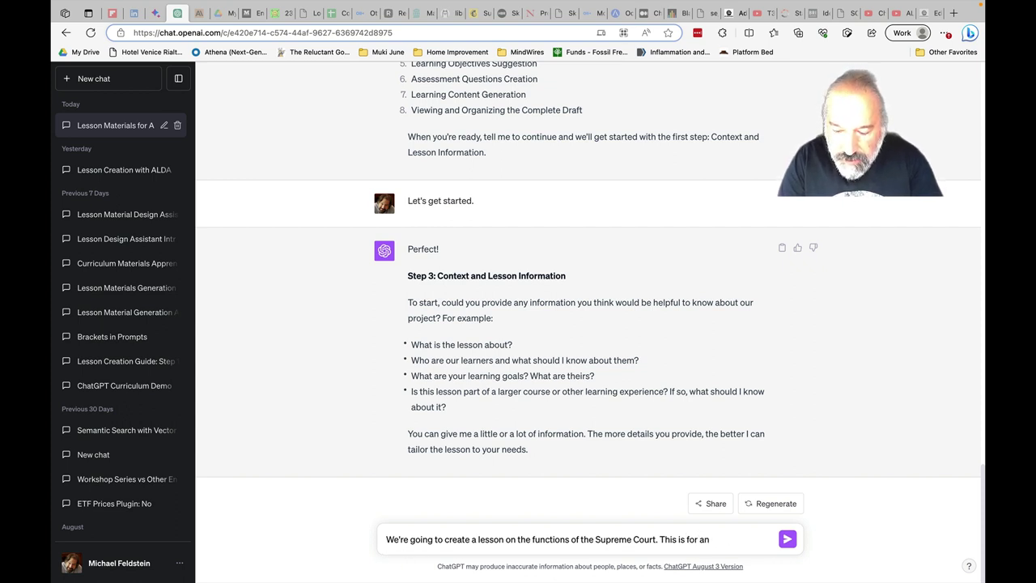
text(college u)
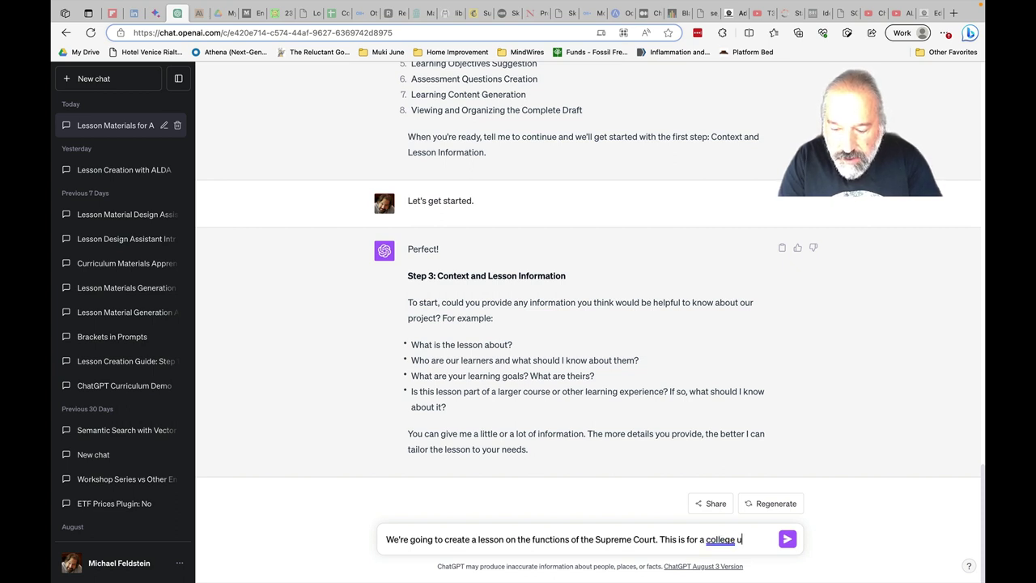
text(ndergraduate )
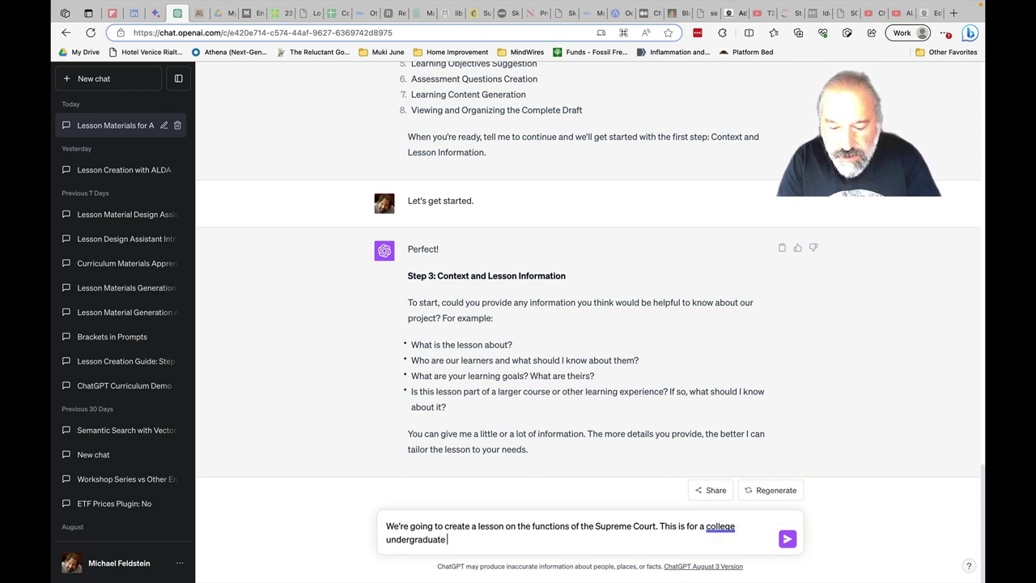
text(class called )
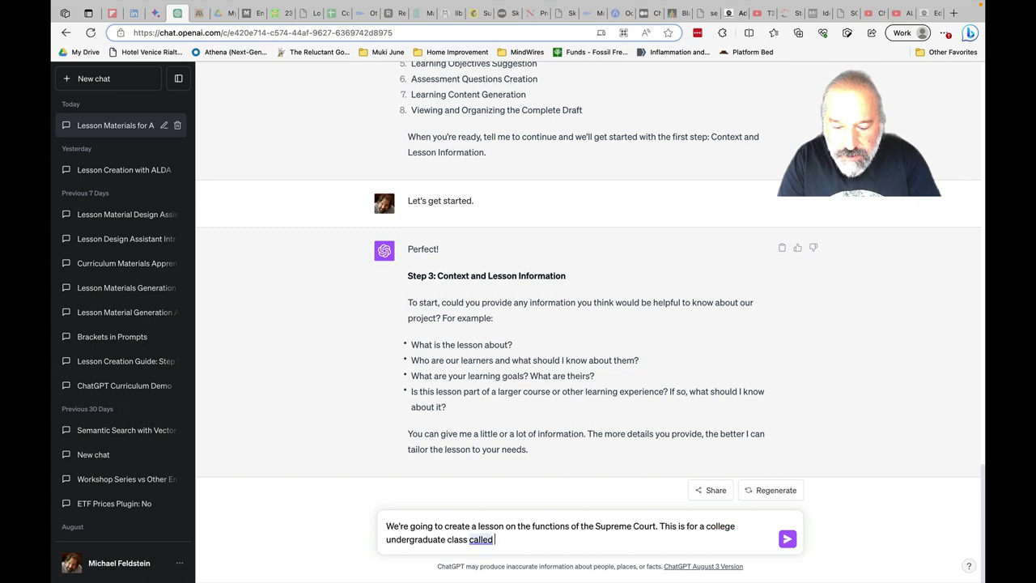
text(Introduc)
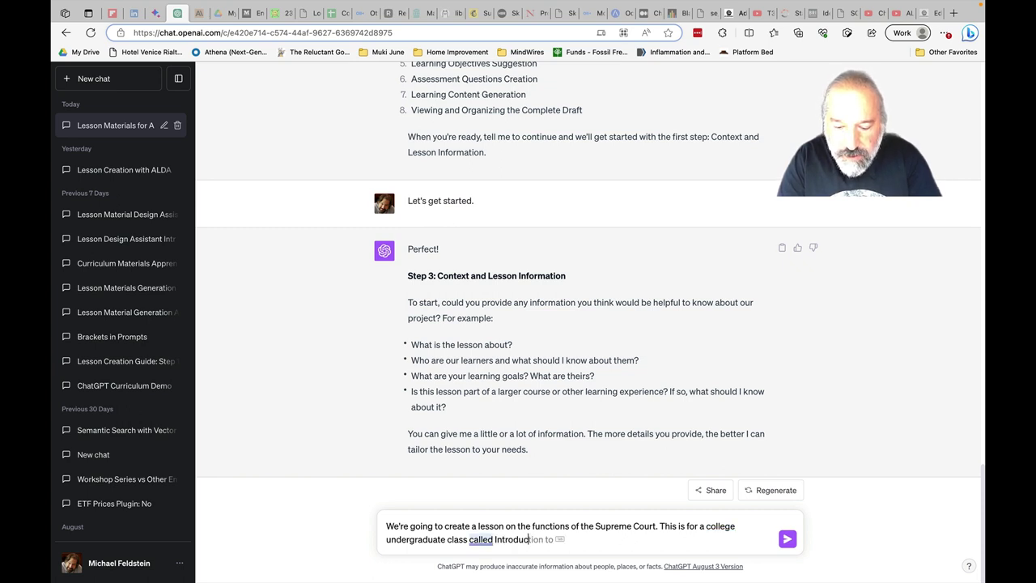
text(tion to US Government.)
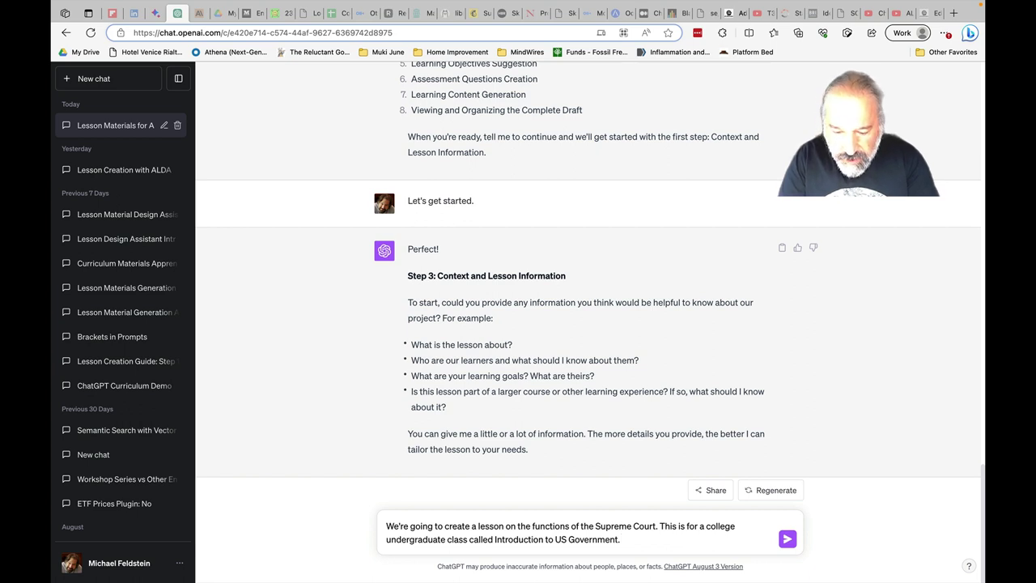
Add the learners' prior knowledge to the message: "Students will have already learned about the three branches of government"
text(Students will have already learned about the three brn)
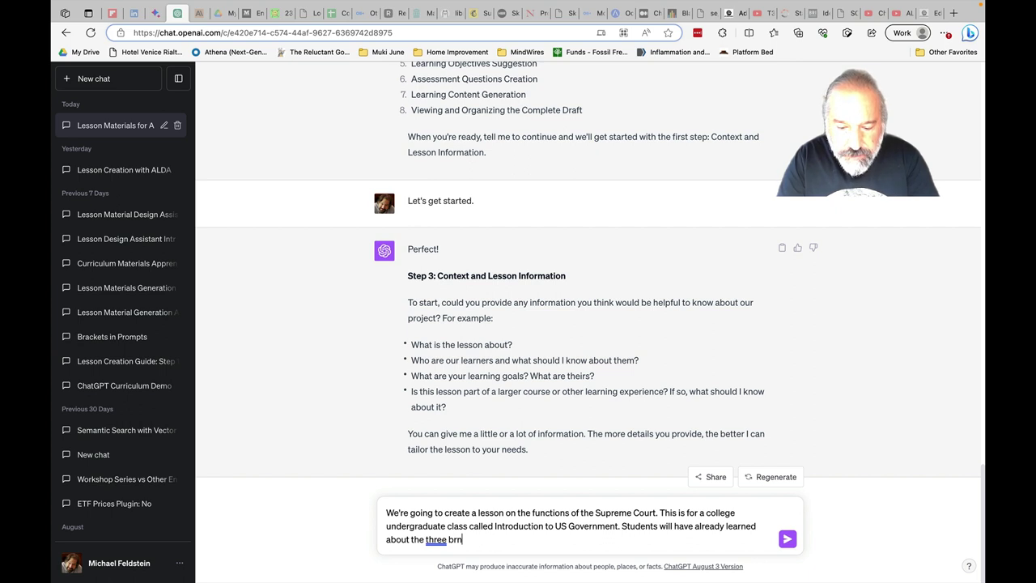
key(BackSpace)
key(BackSpace)
text(ranches of government)
key(BackSpace)
key(BackSpace)
key(BackSpace)
key(BackSpace)
key(BackSpace)
key(BackSpace)
text(rnment)
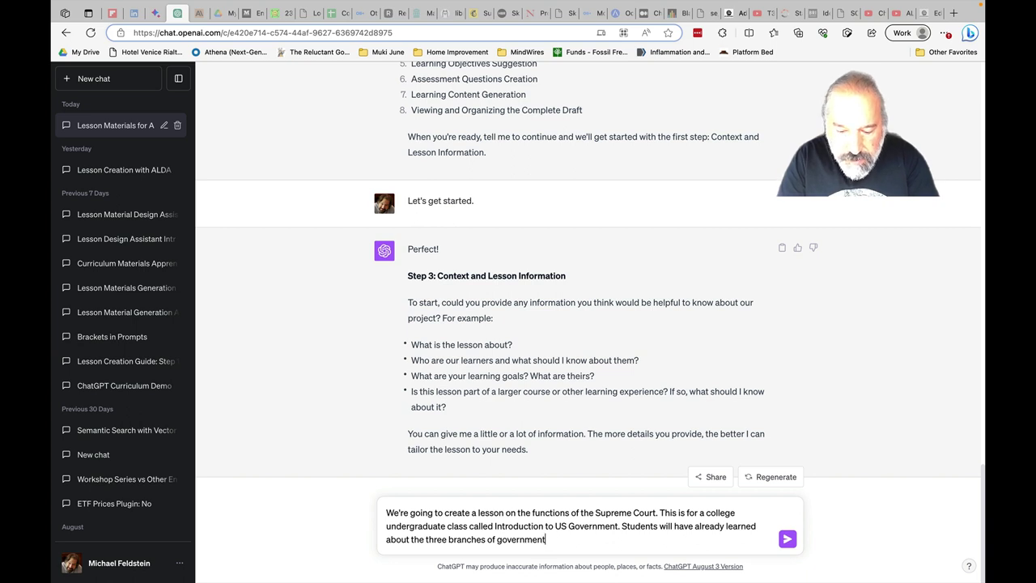
Add the teaching goal: "Now I want to teach them more specifically about the judicial branch and the Supreme Court"
text(. Now I w)
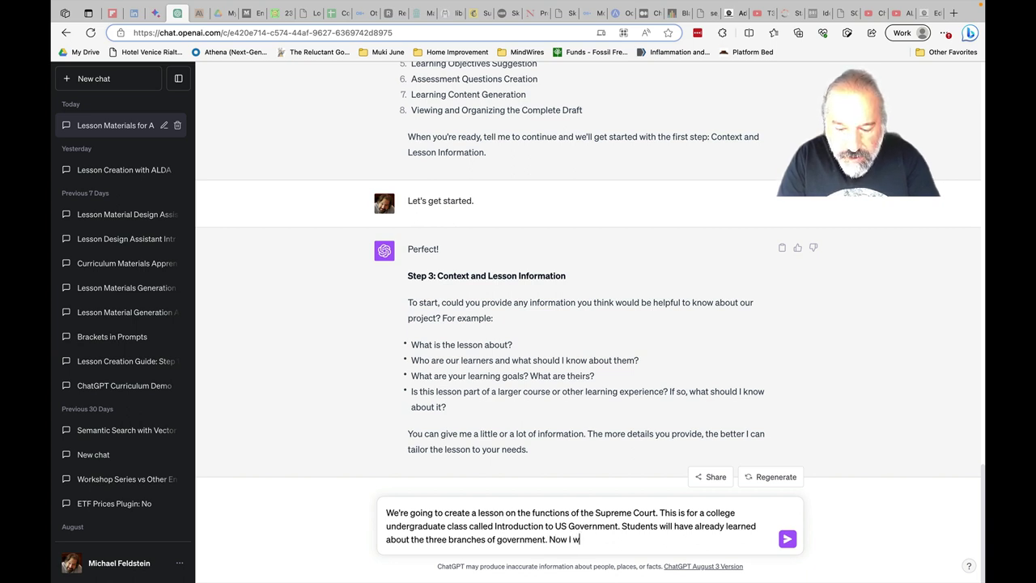
text(ant to )
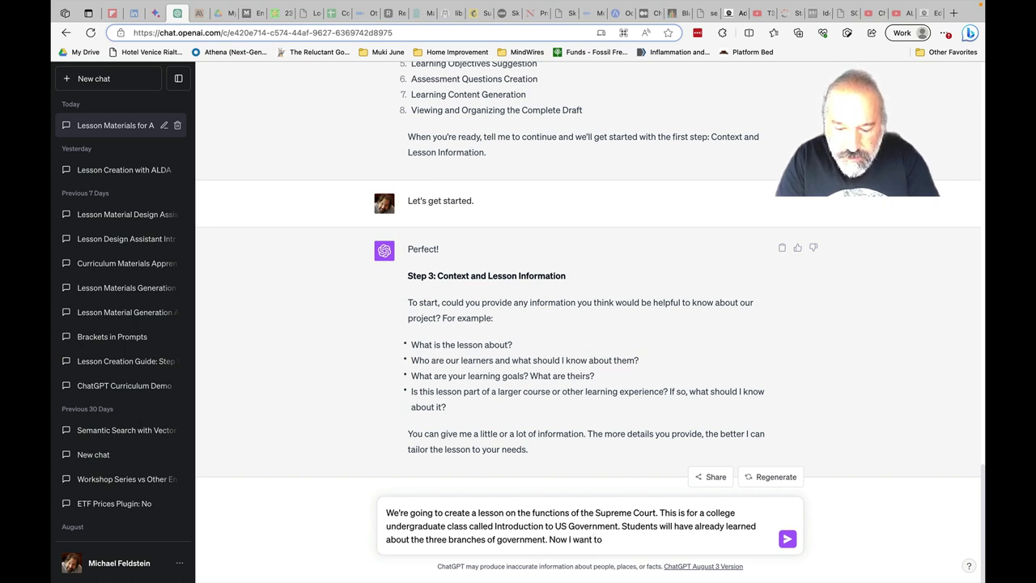
text(tea)
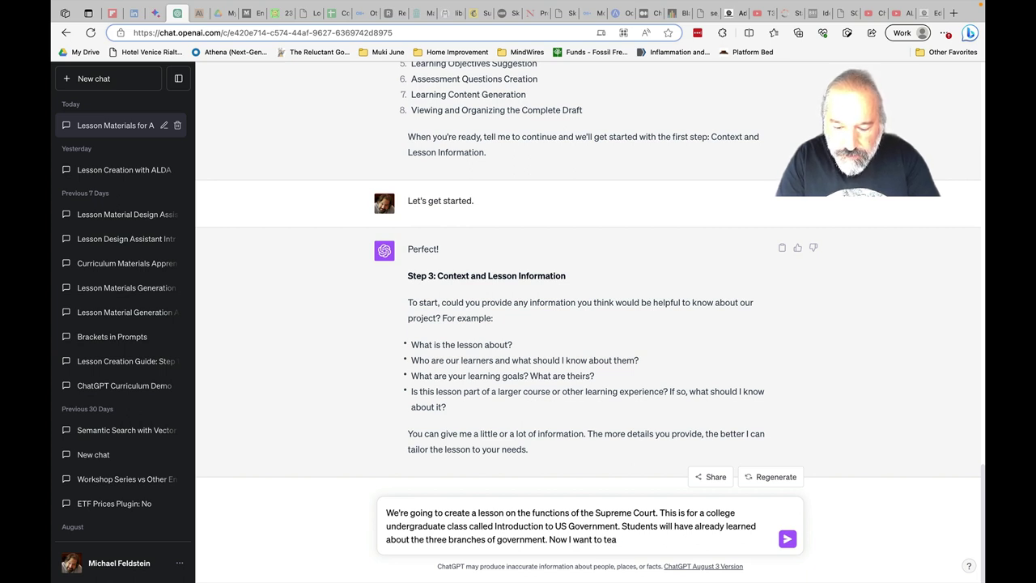
text(ch them more)
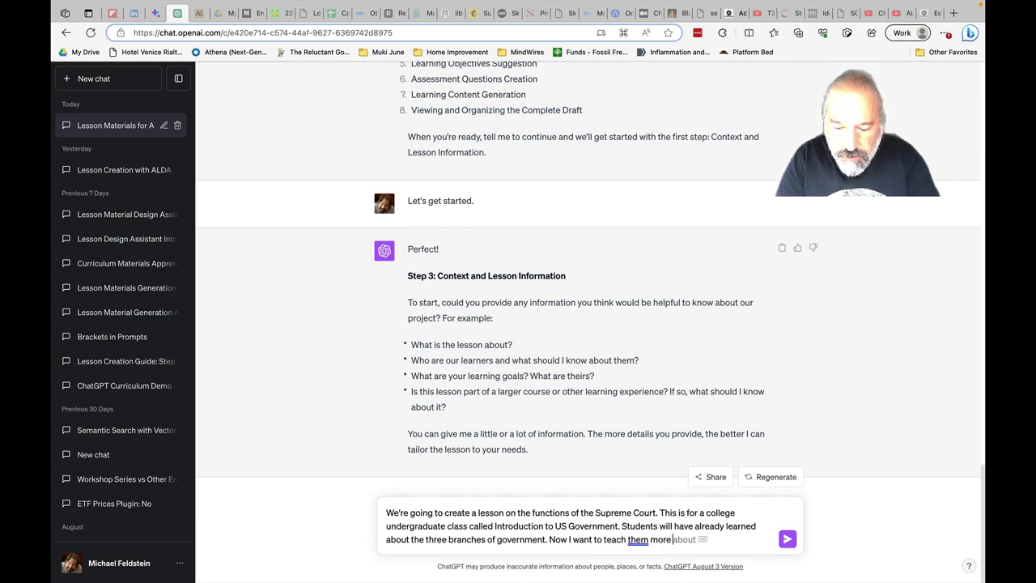
text( specifically about )
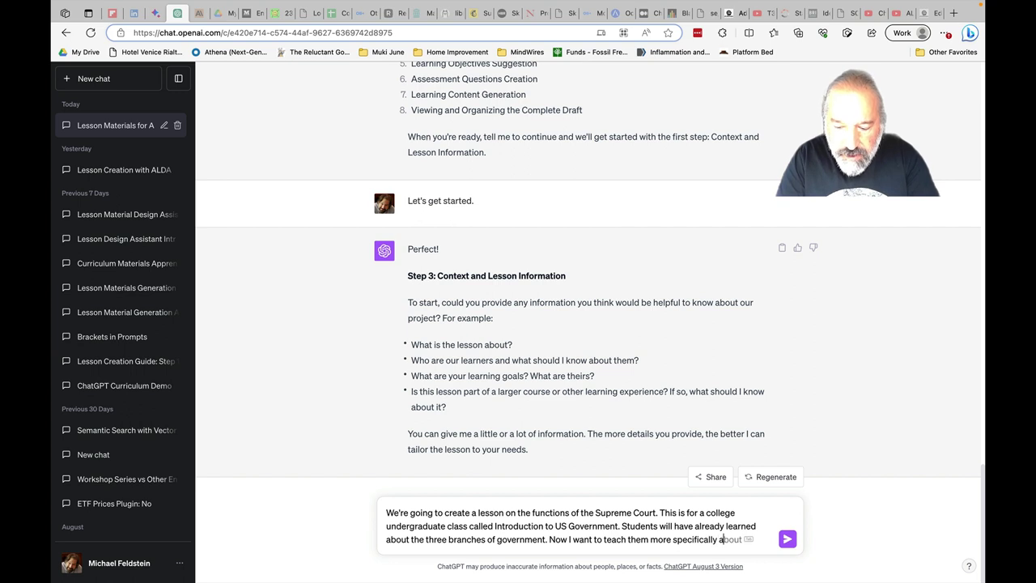
text(the judicial )
text(branch and the S)
text(upreme Court)
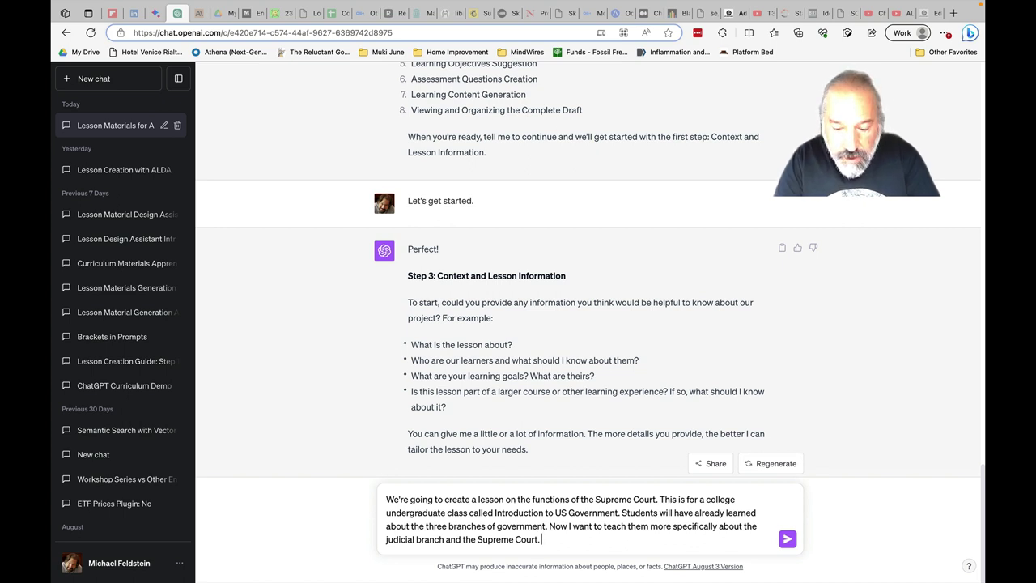
Add the lesson's purpose to the message: "This lesson will be a homework assignment that will prepare students for"
text(. This l)
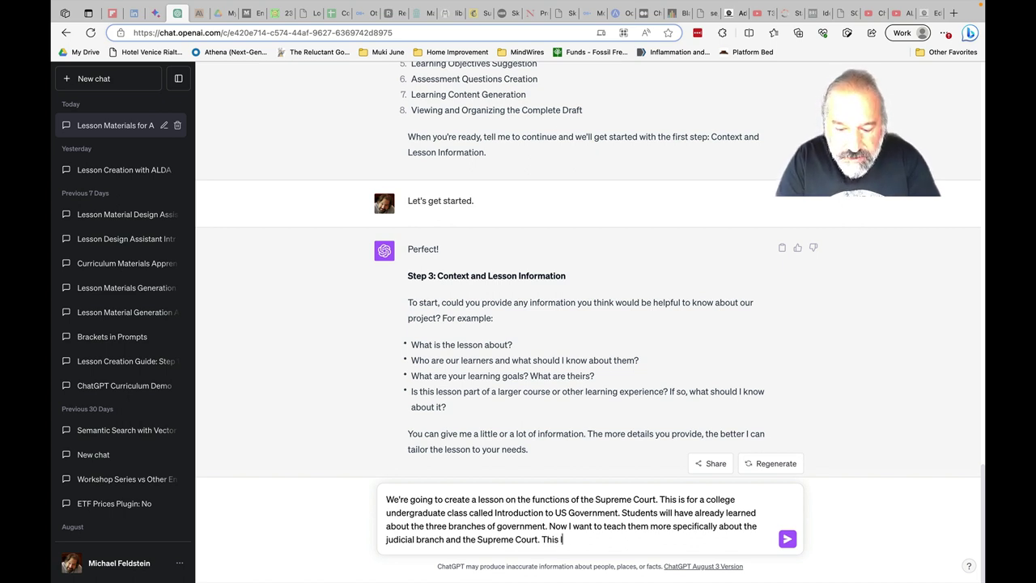
text(esson will be a)
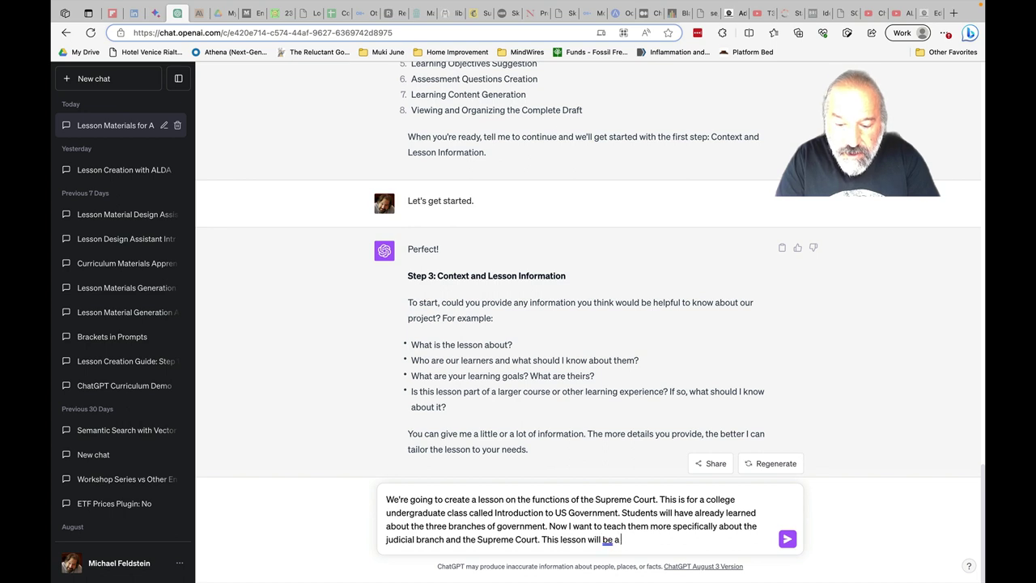
text( homewo)
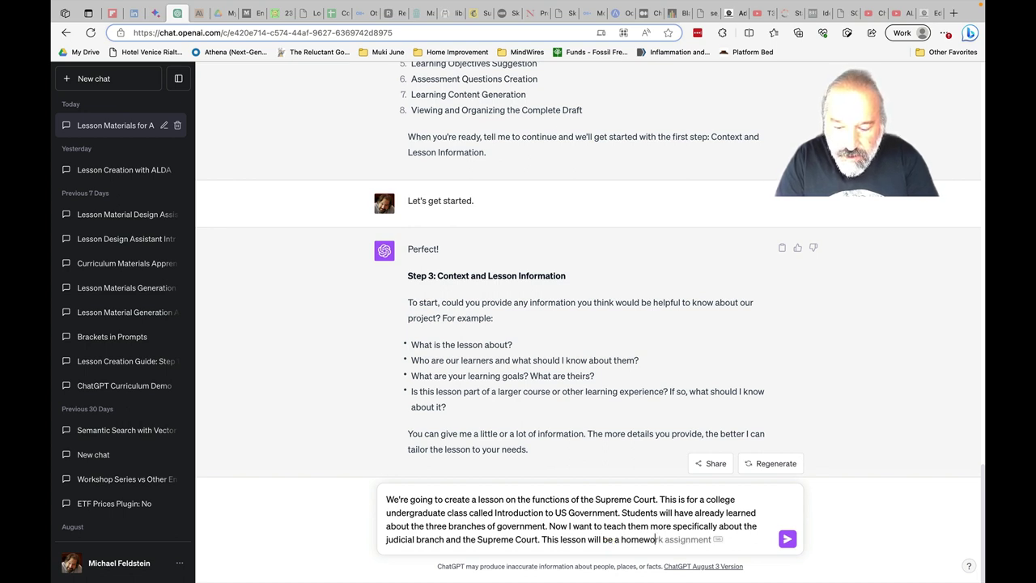
text(rk assignment that will prepare them for)
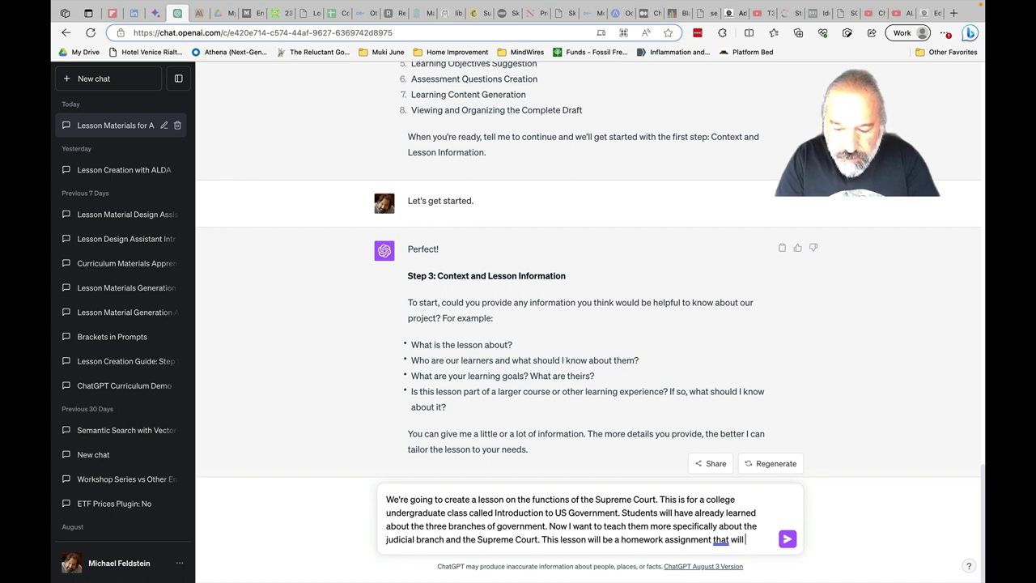
key(Delete)
key(Delete)
key(Delete)
key(Delete)
key(Delete)
text(students)
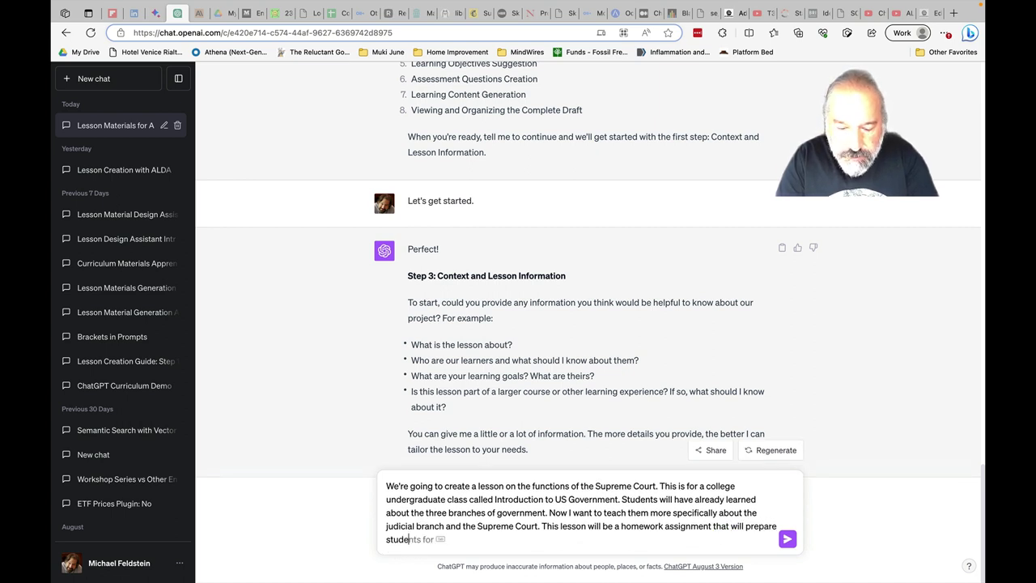
click(434, 539)
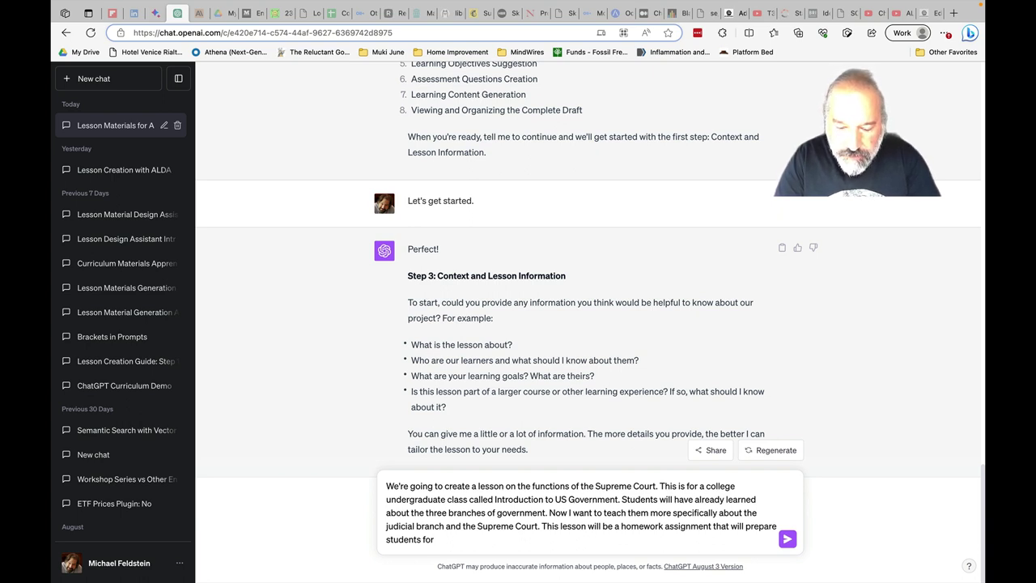
Finish the sentence with "higher order thinking assignments like discussions and essays." and send the lesson context message
text(higher o)
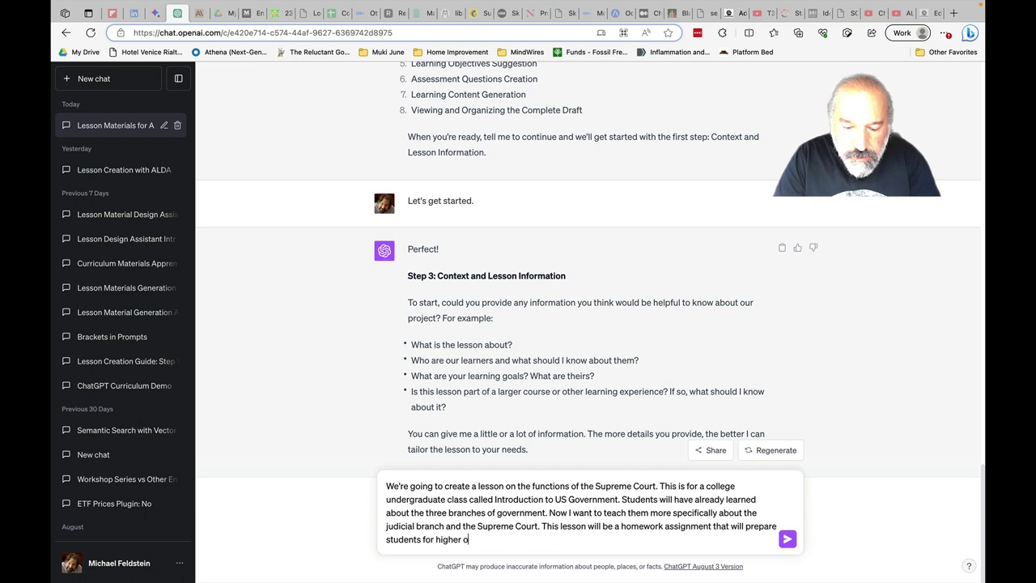
text(rder thinking asi)
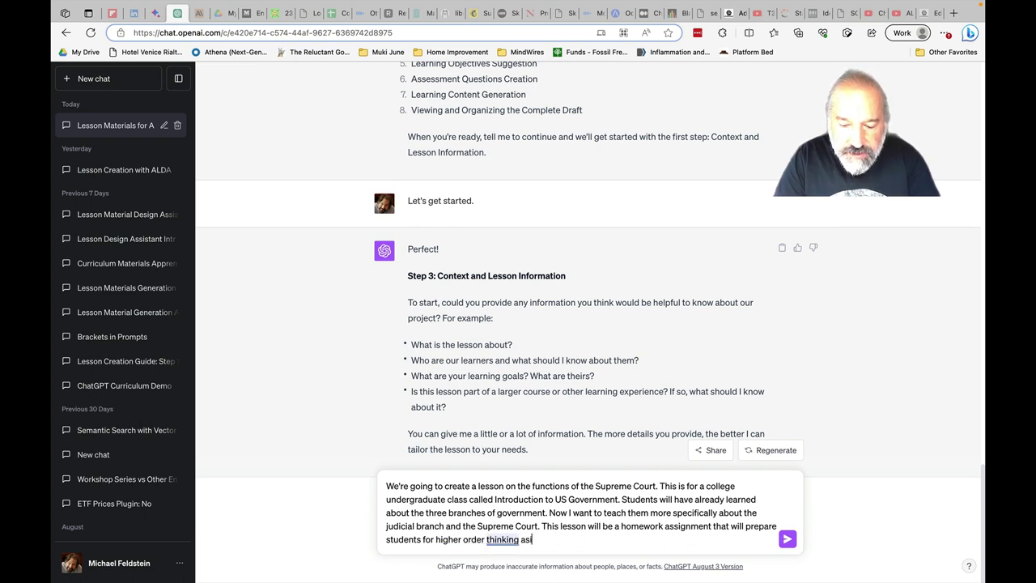
key(BackSpace)
text(sing)
key(BackSpace)
key(BackSpace)
text(gnments like discussiions)
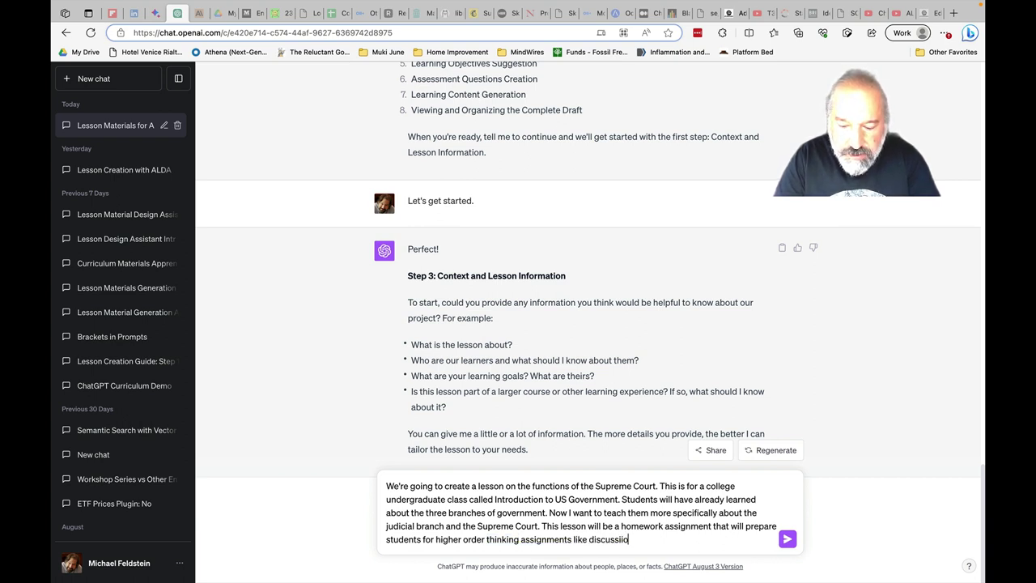
key(BackSpace)
key(BackSpace)
key(BackSpace)
text(ons and ess)
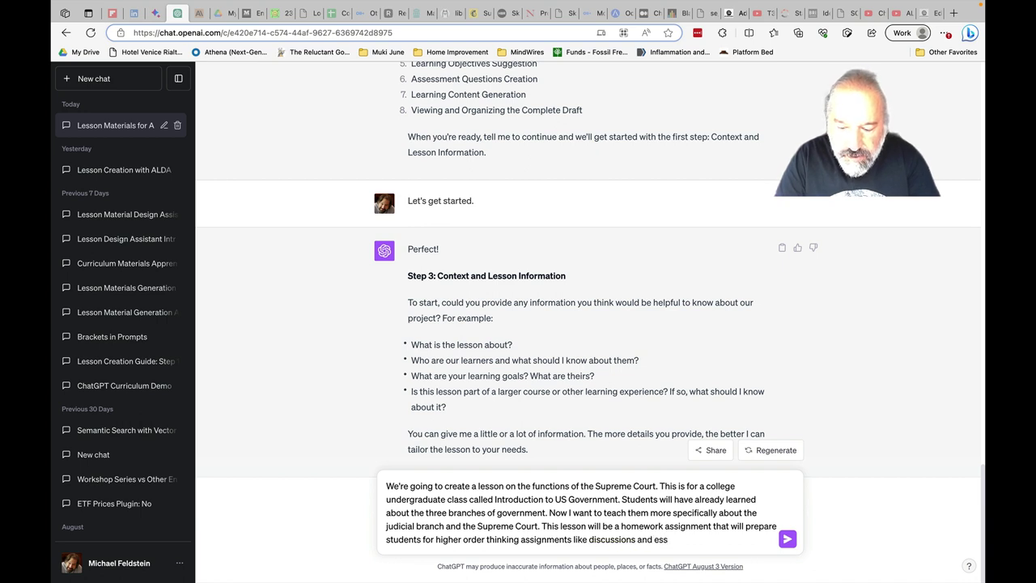
text(ays.)
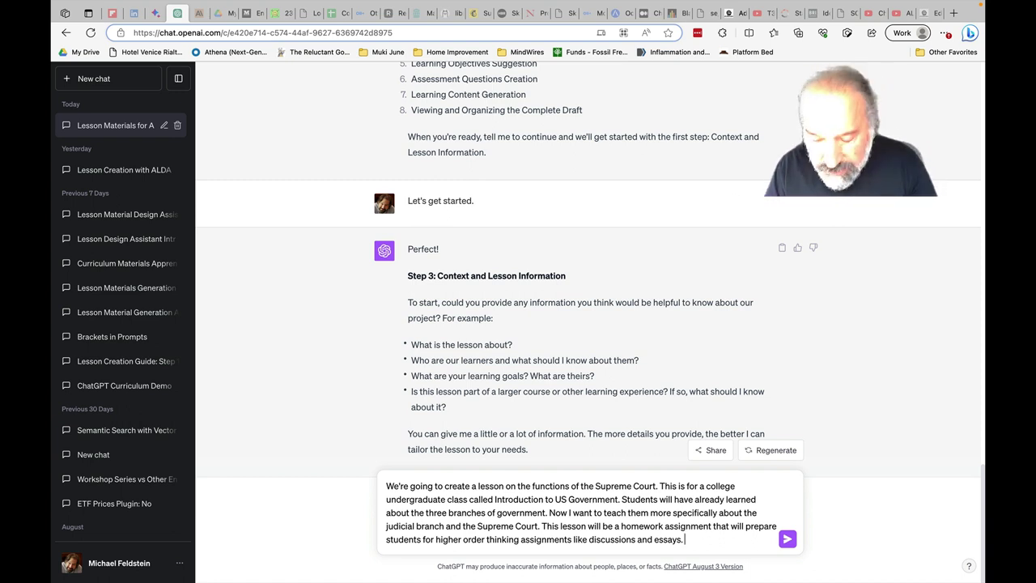
key(Return)
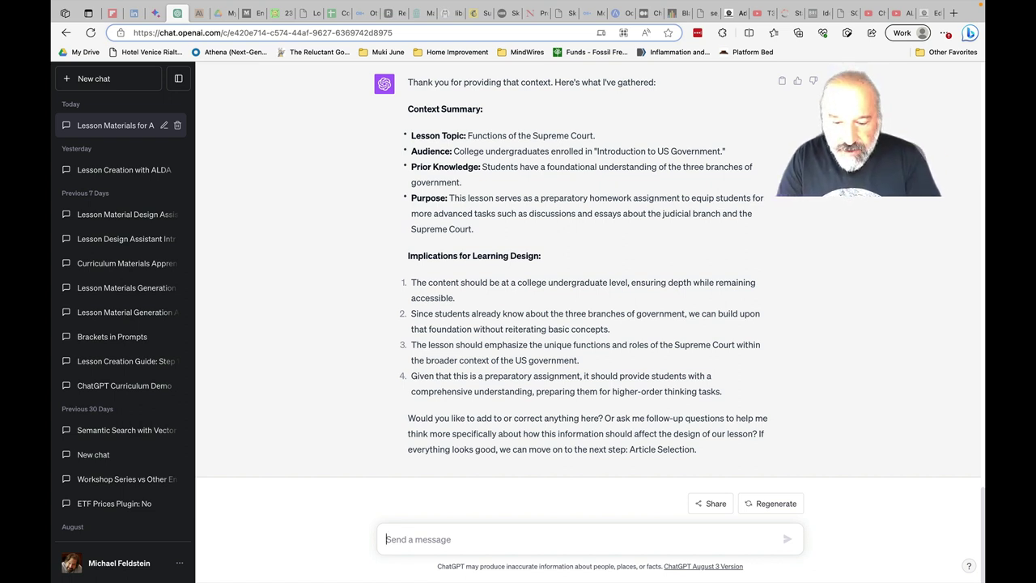
Accept the context summary by replying "Let's continue."
text(Let's cont)
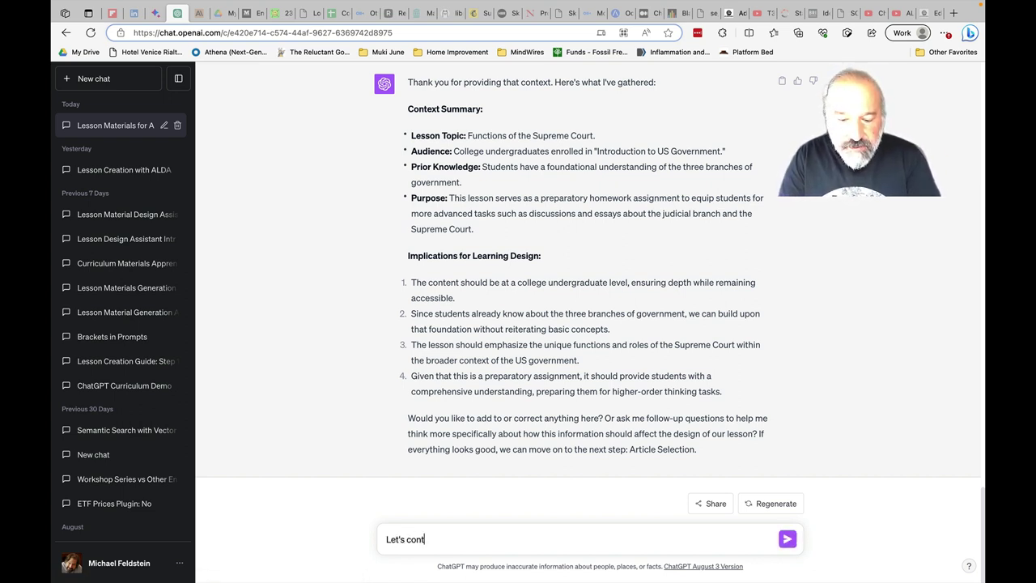
text(inue.)
key(Return)
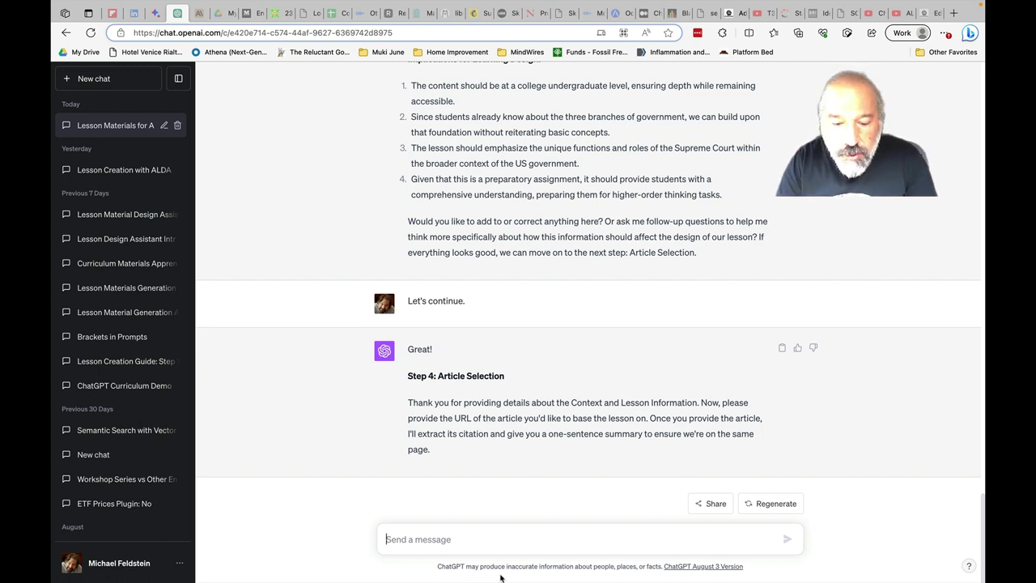
text(https://www.socialstudies.org/system/files/publications/articles/se_700606337.pdf)
key(Return)
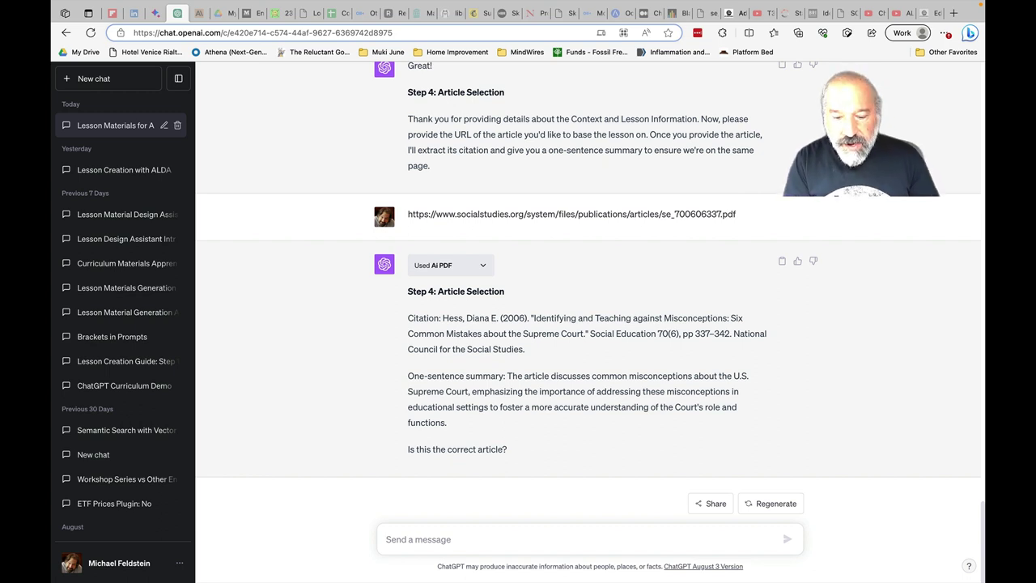
text(Yes)
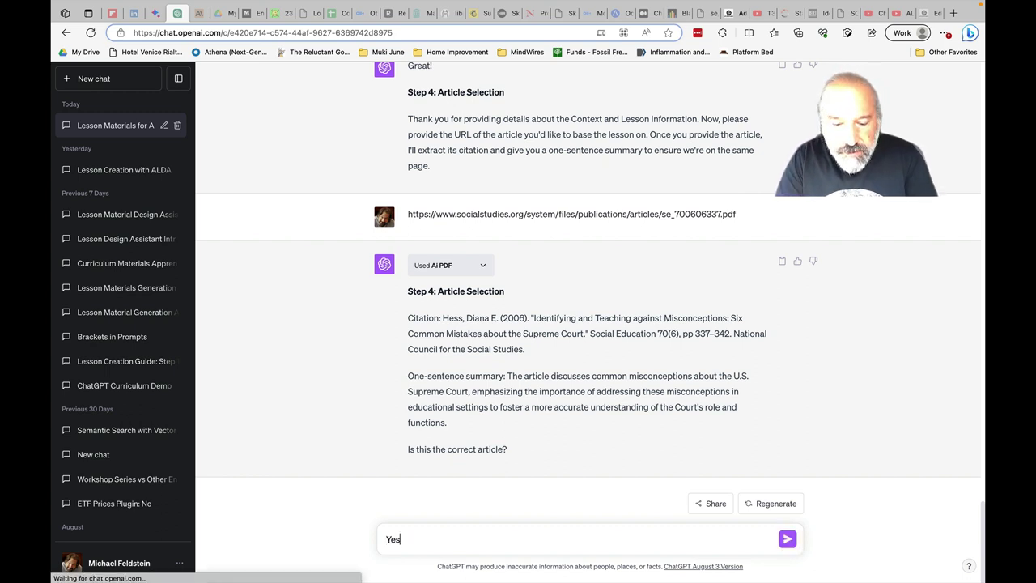
key(Return)
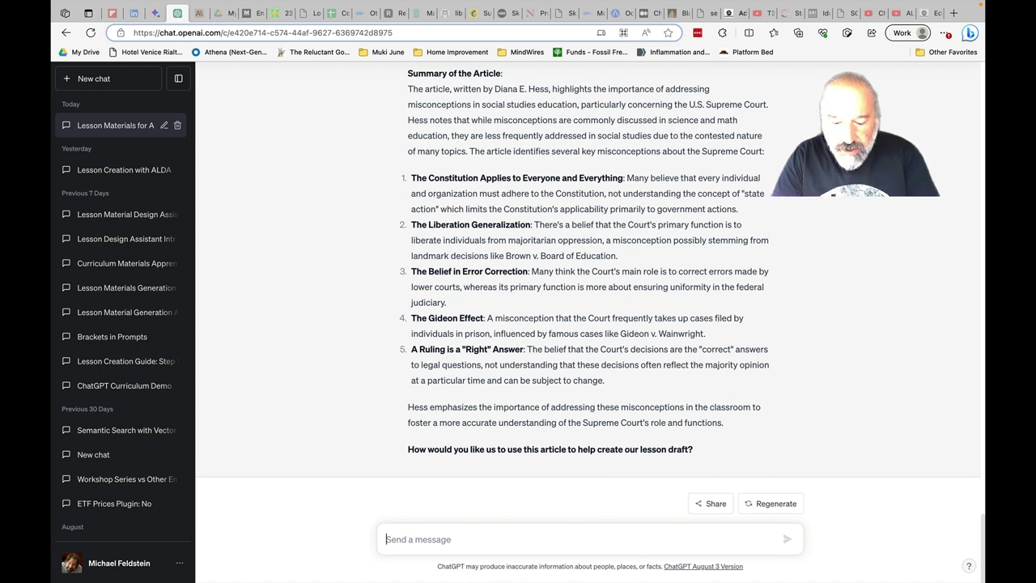
Reply to the article usage question with "Let's use this as the basis for our lesson."
text(Let's use th)
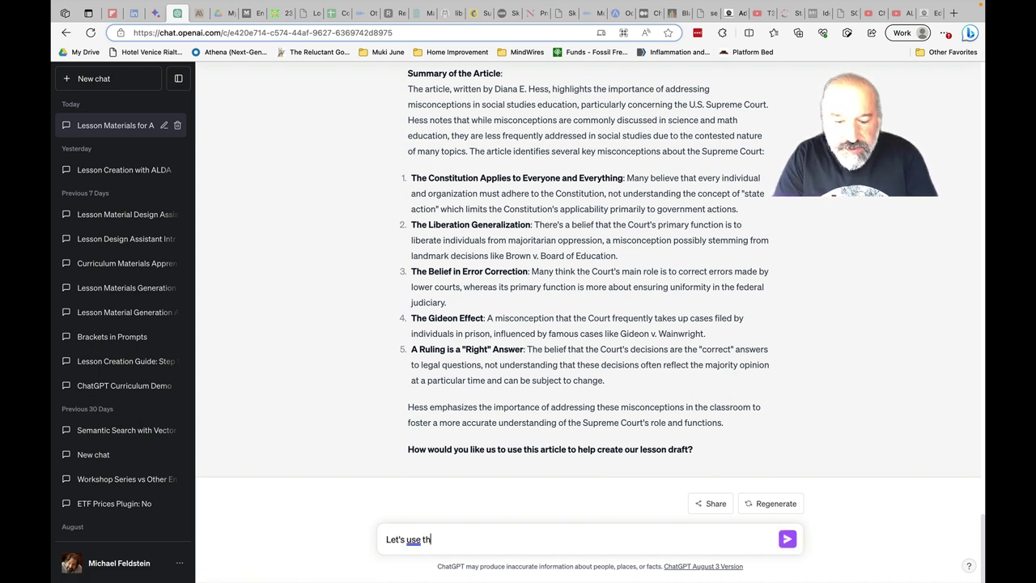
text(is as the basis )
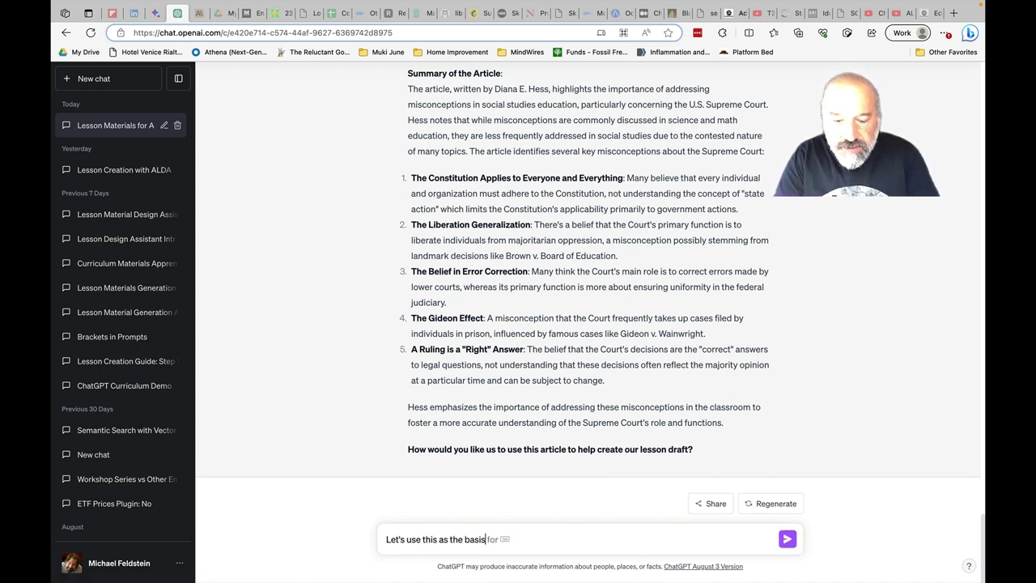
text(for ou)
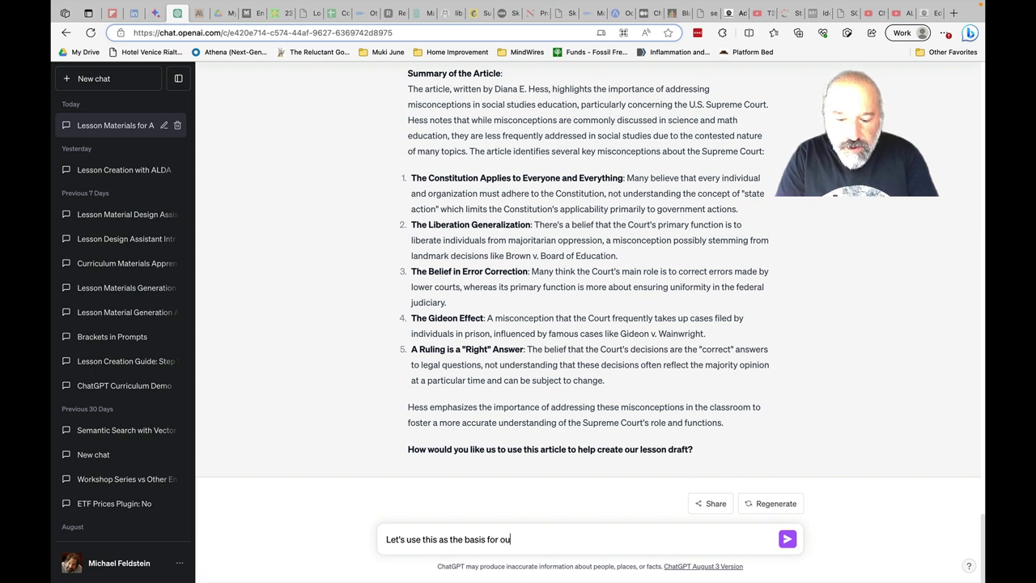
text(r lesson.)
key(Return)
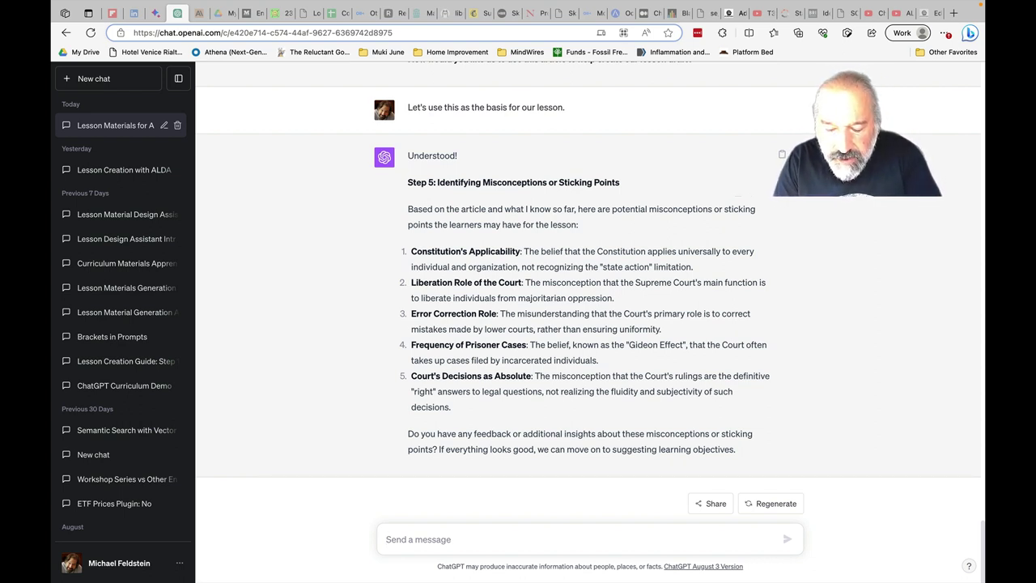
Write feedback on the misconceptions: "I especially want to focus on the division of powers among the three branches of government."
text(I)
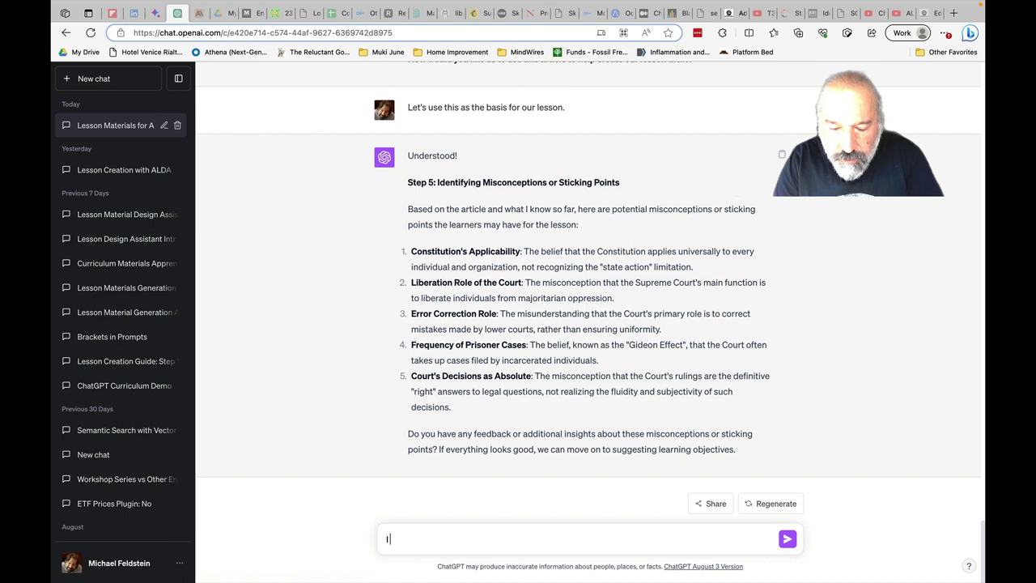
text( especially)
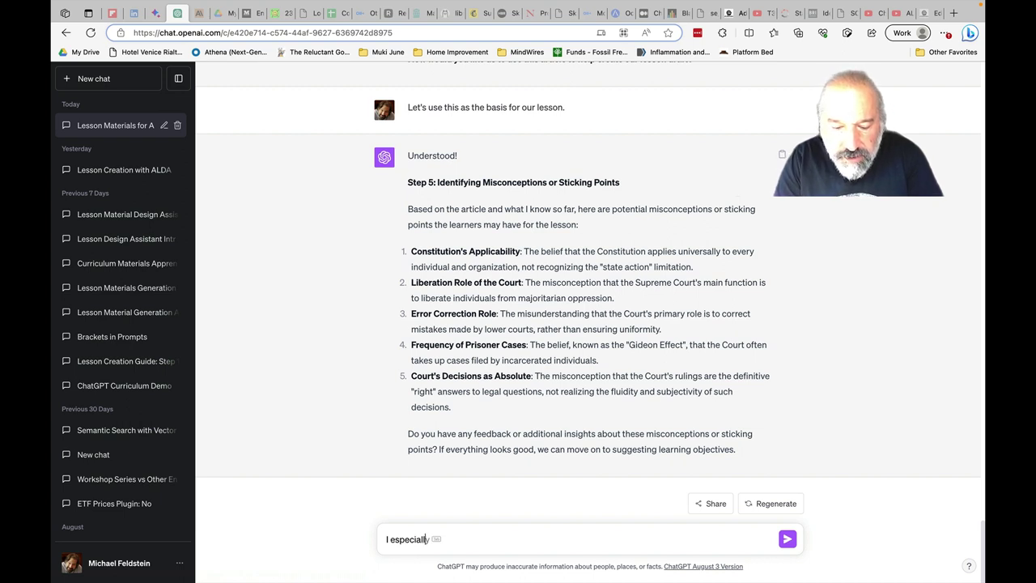
text( want to t)
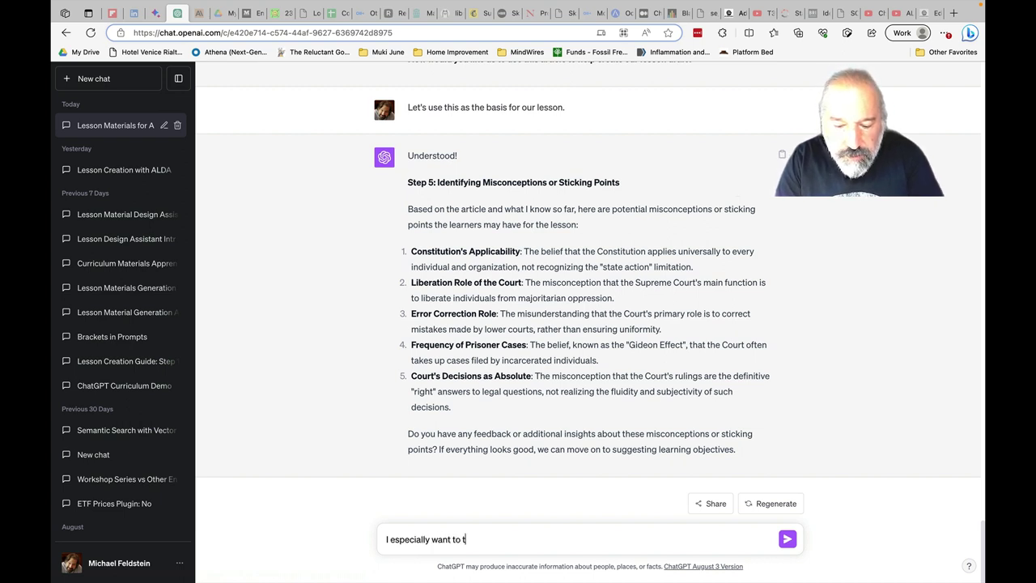
key(BackSpace)
text(focus on the )
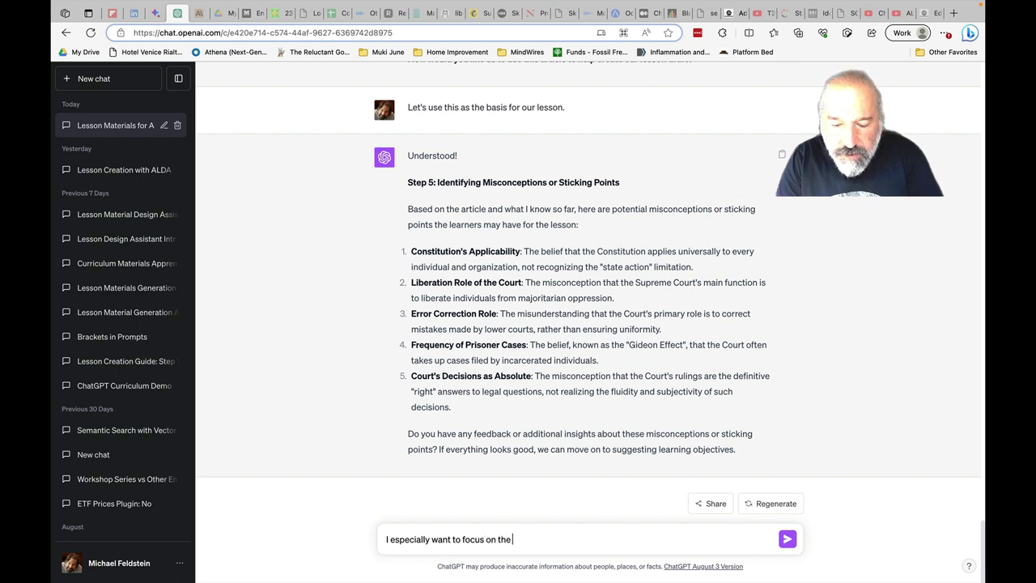
text(division o)
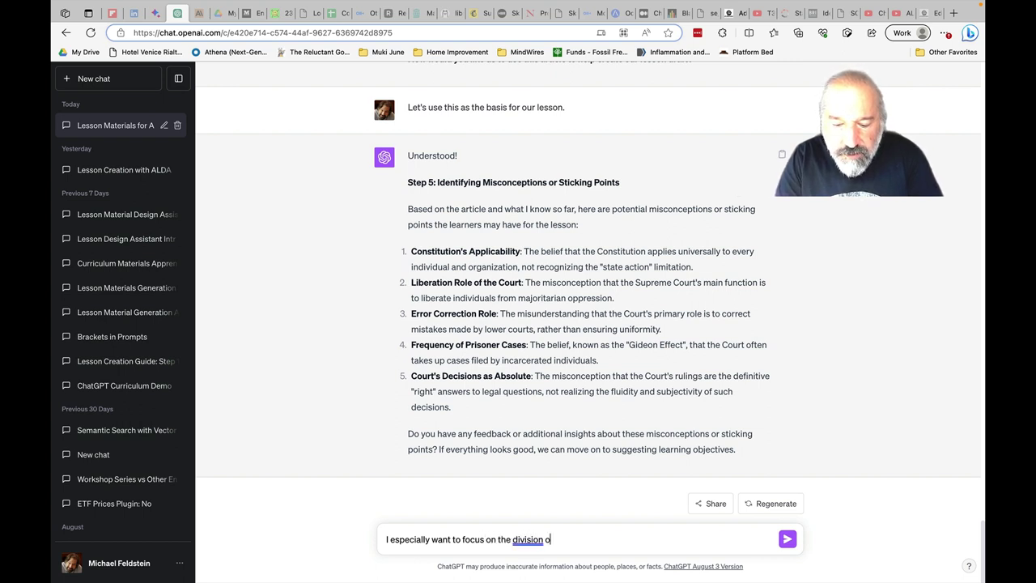
text(f powers among)
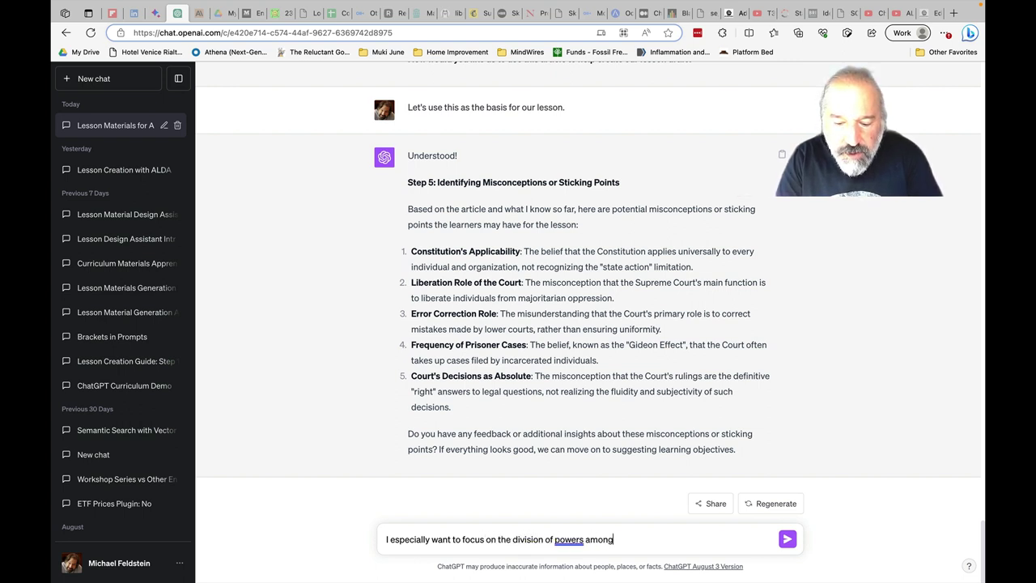
text( the three bra)
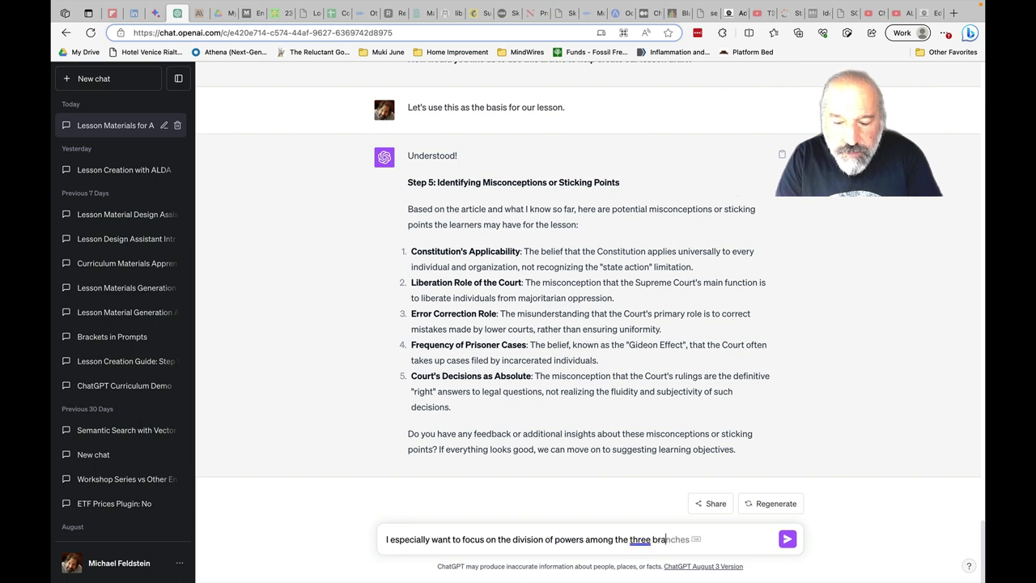
text(nches of)
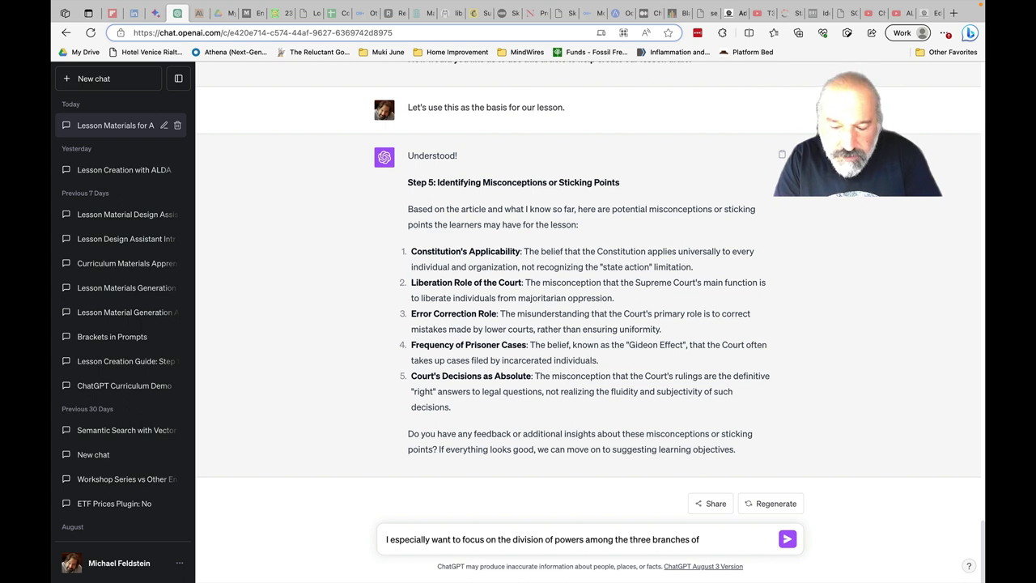
text( government.)
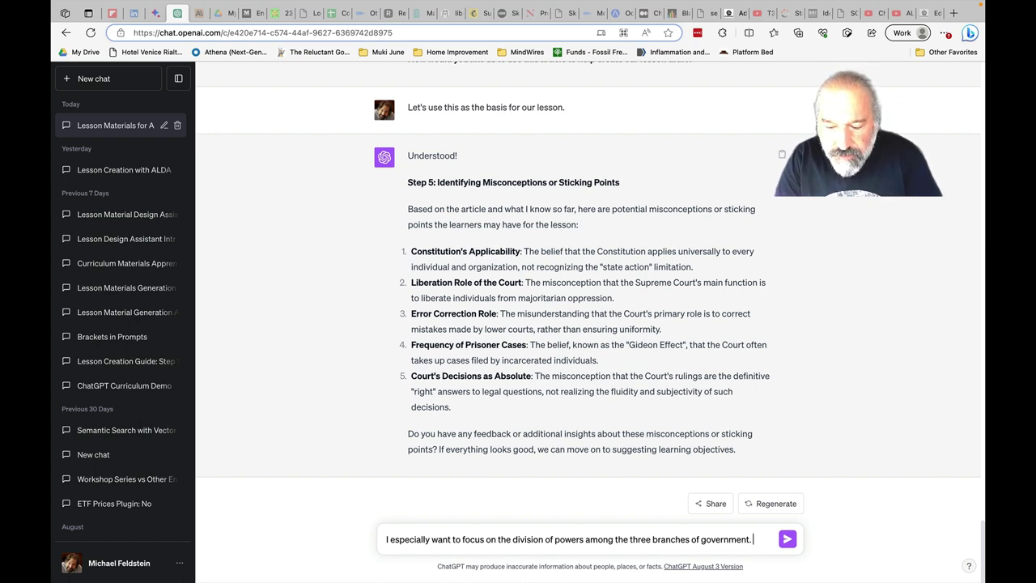
text(How would you )
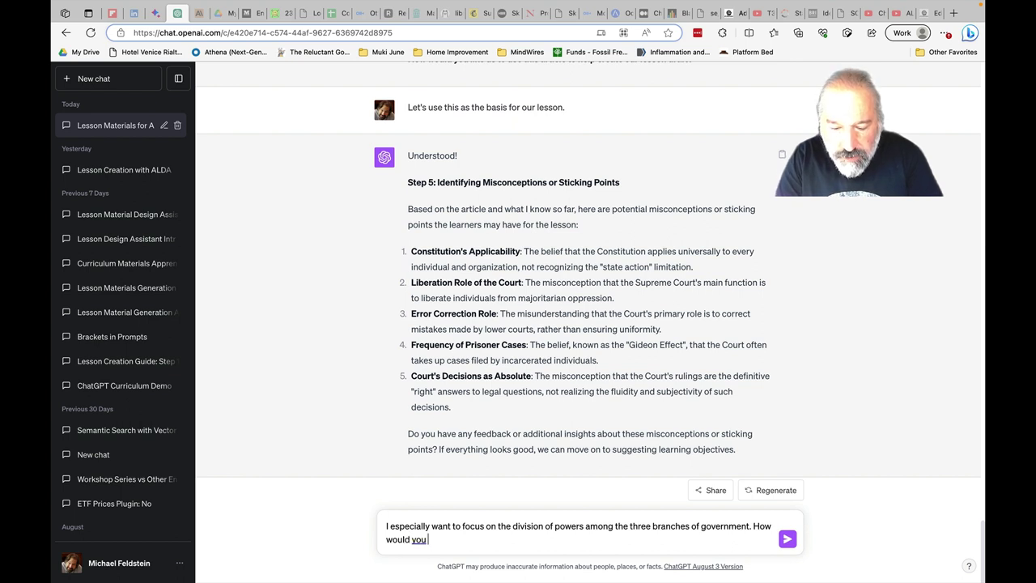
text(choose)
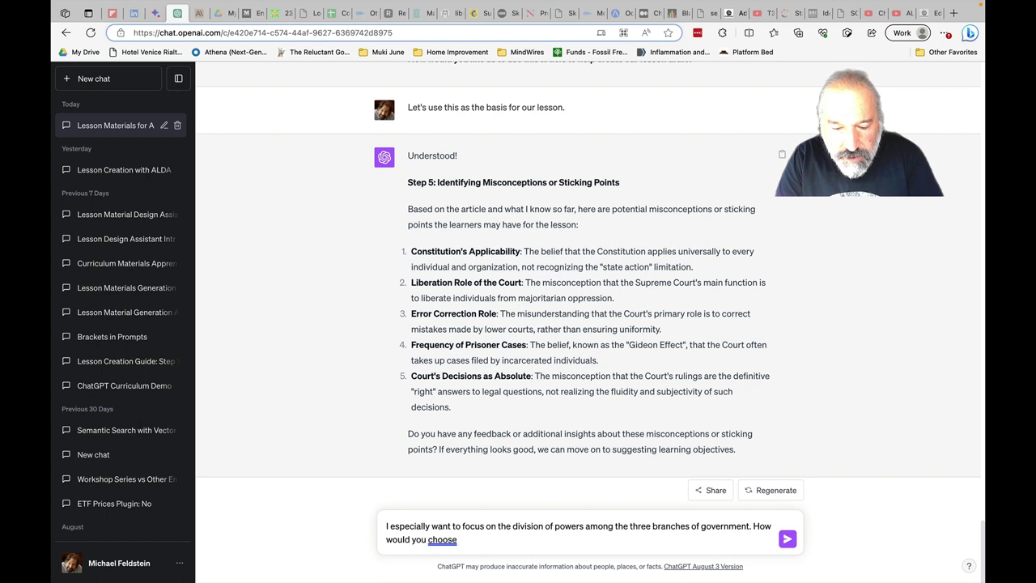
key(BackSpace)
key(BackSpace)
key(BackSpace)
key(BackSpace)
key(BackSpace)
key(BackSpace)
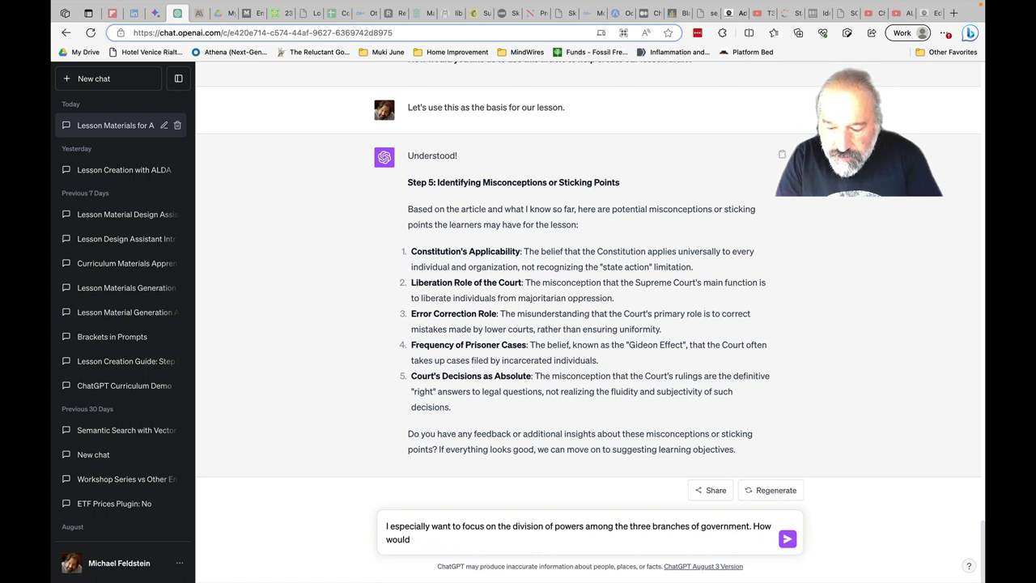
key(BackSpace)
key(BackSpace)
key(BackSpace)
key(BackSpace)
key(BackSpace)
key(BackSpace)
key(BackSpace)
Complete the feedback with "Which of these misconceptions would you choose to teach that particular emphasis and how would you approach them?" and submit it
text(Whic)
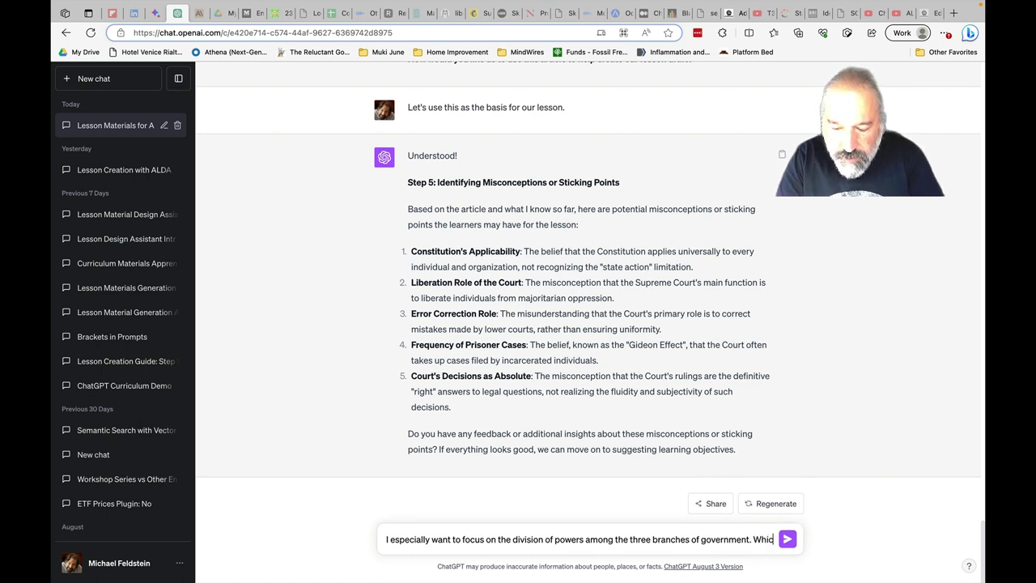
text(h of these )
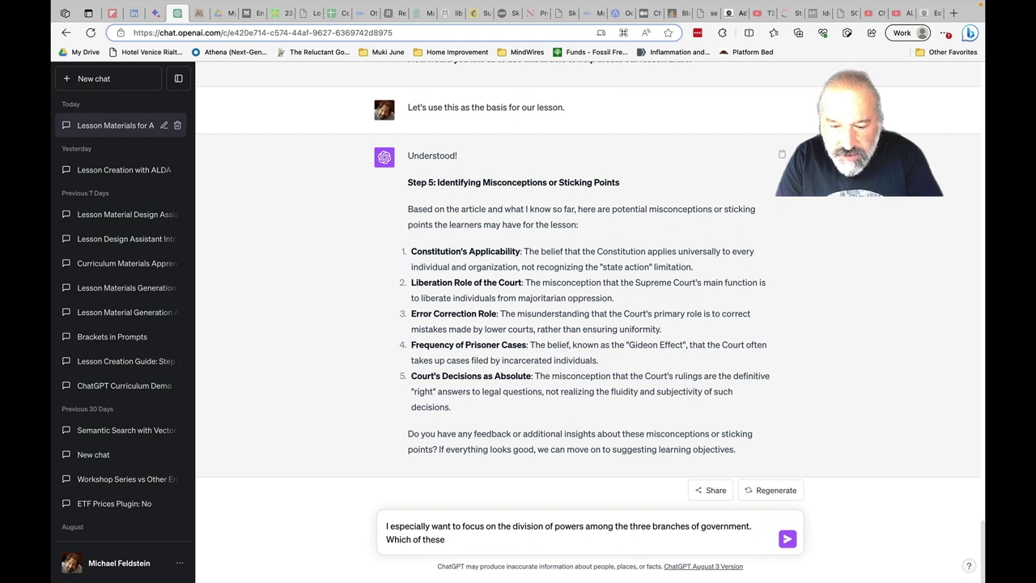
text(misconc)
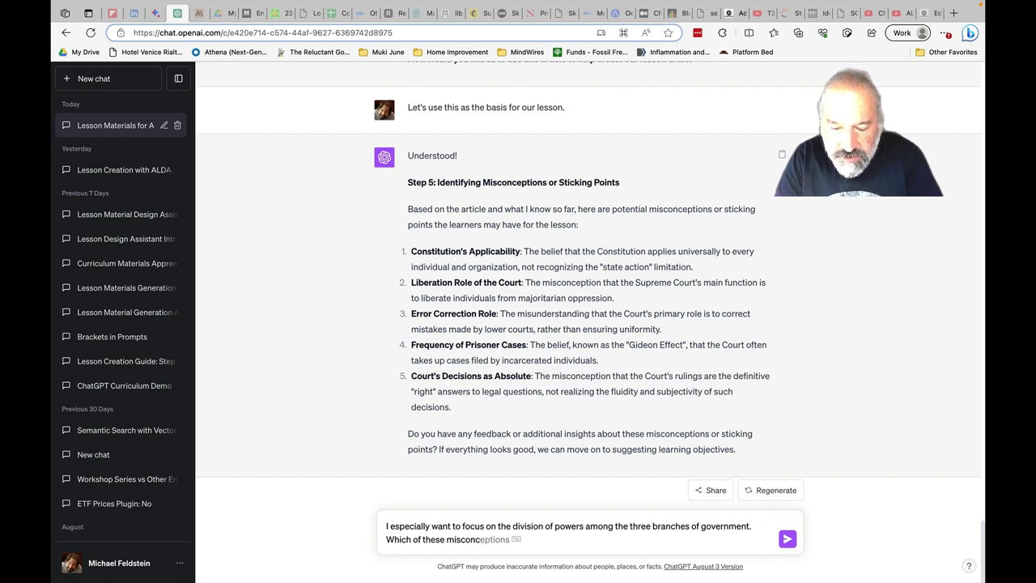
text(eptions would you)
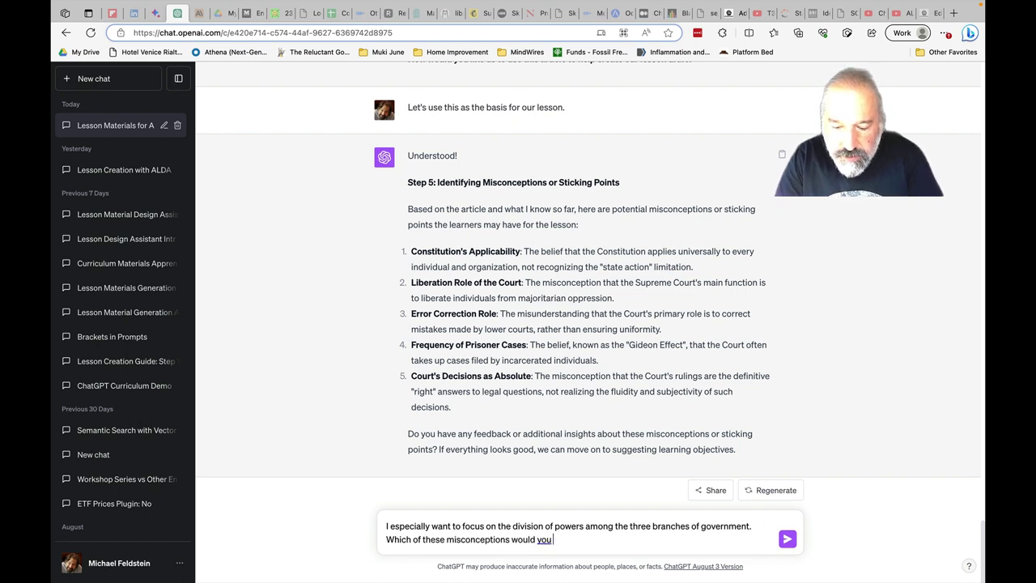
text( choose to te)
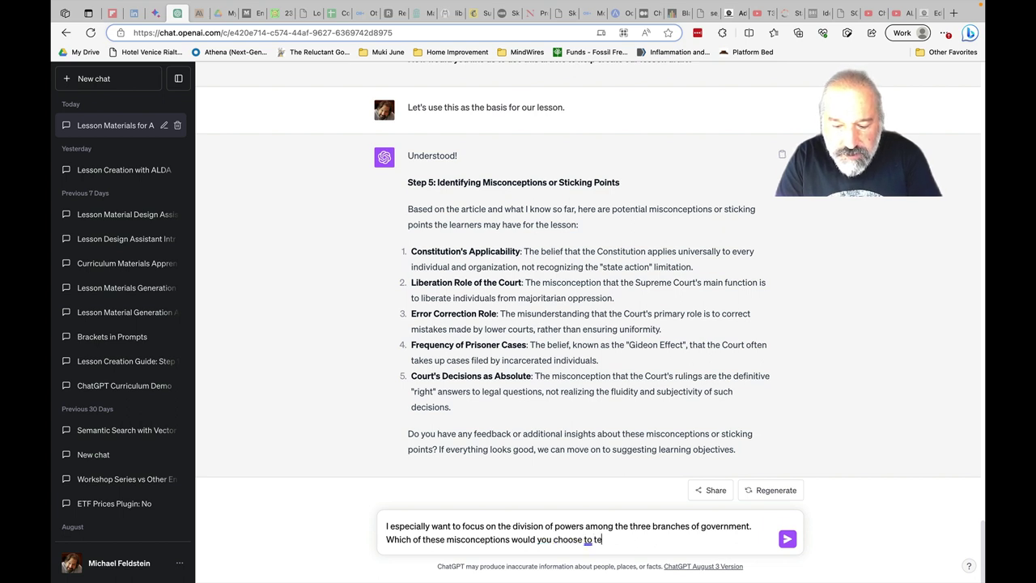
text(ach that parti)
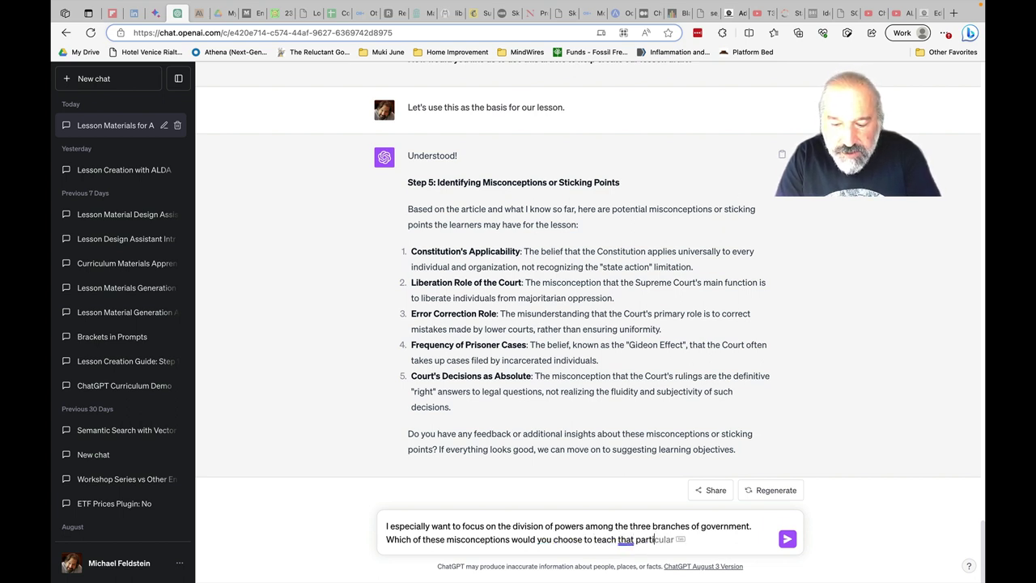
text(cular emphasis )
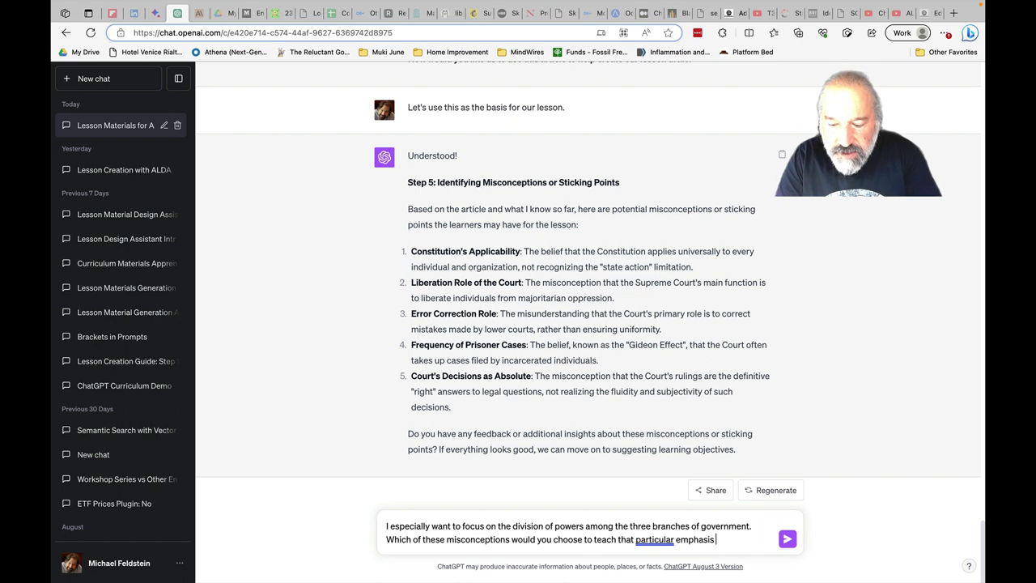
text(and how would you)
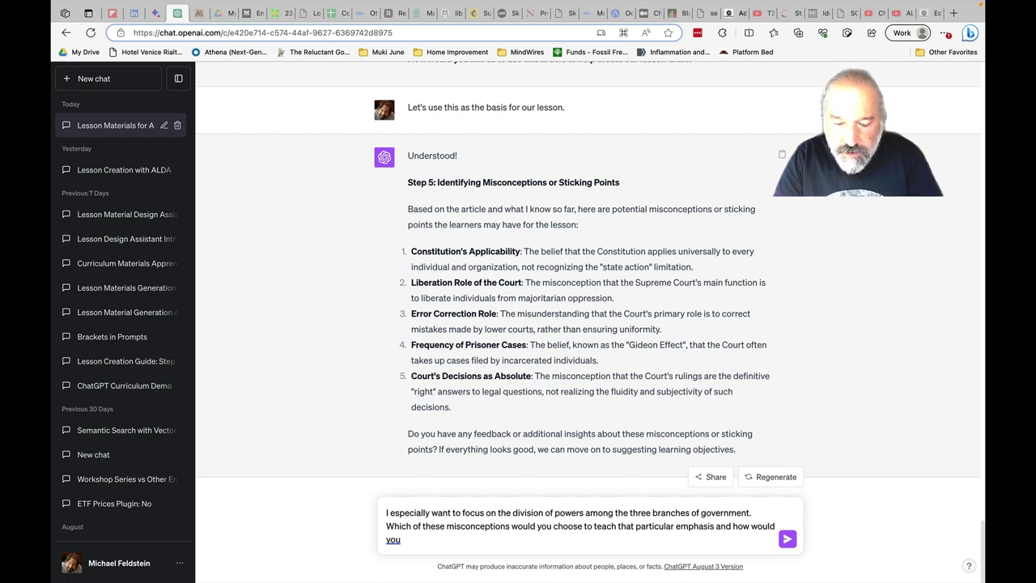
text(app)
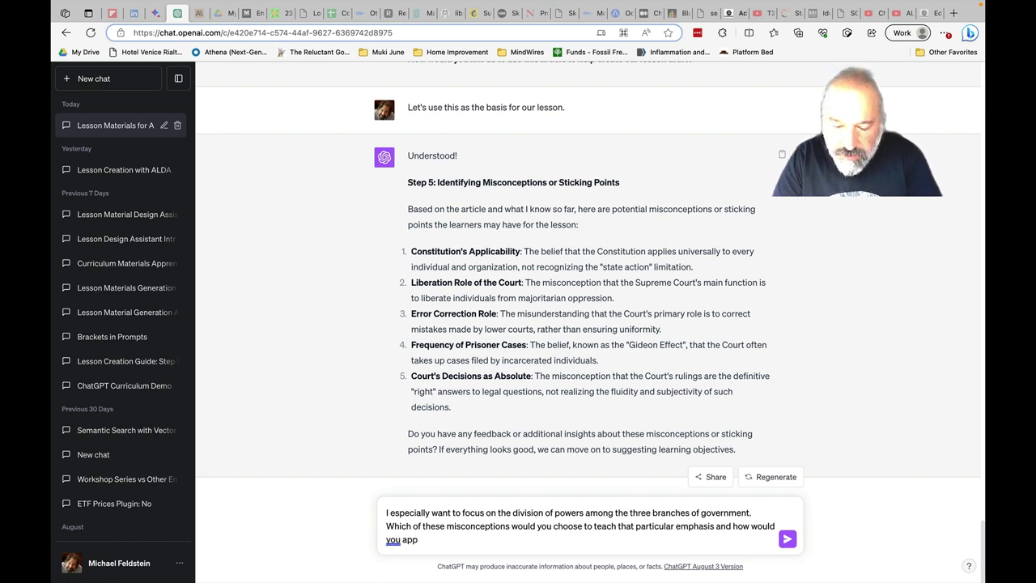
text(roach them.)
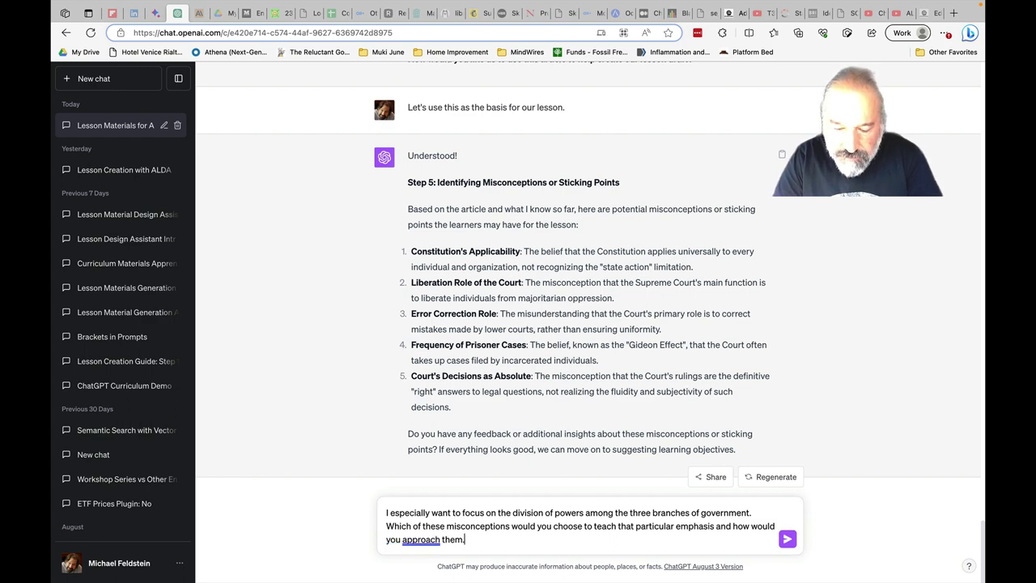
text(?)
key(Return)
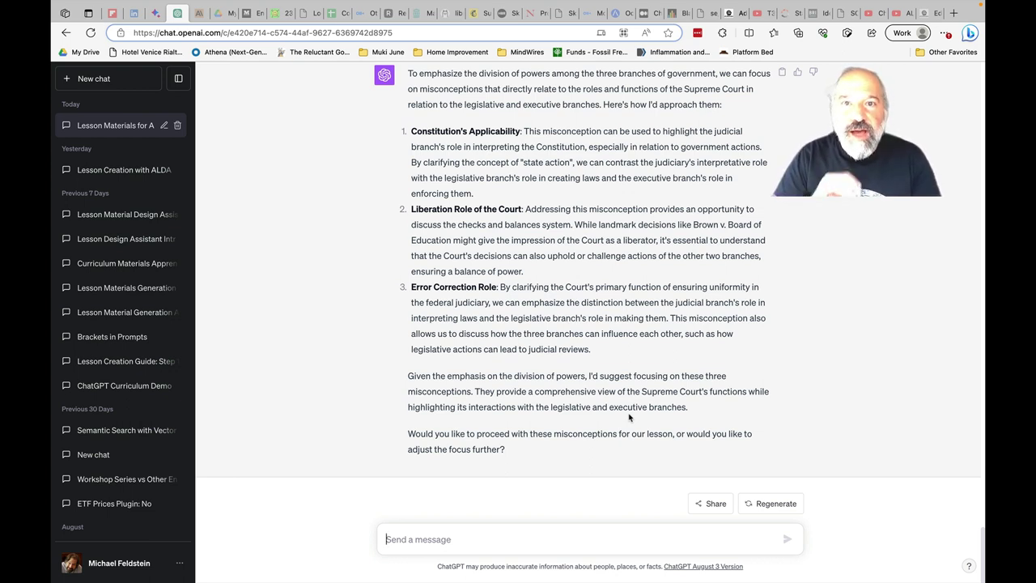
Accept the three suggested misconceptions by replying "Great. Let's go with your idea."
click(547, 539)
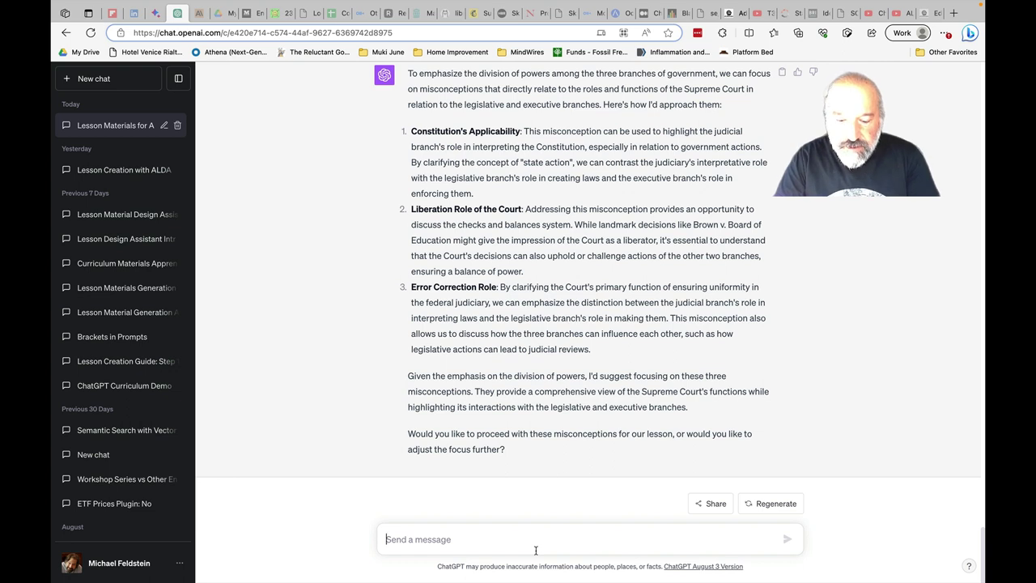
text(Great)
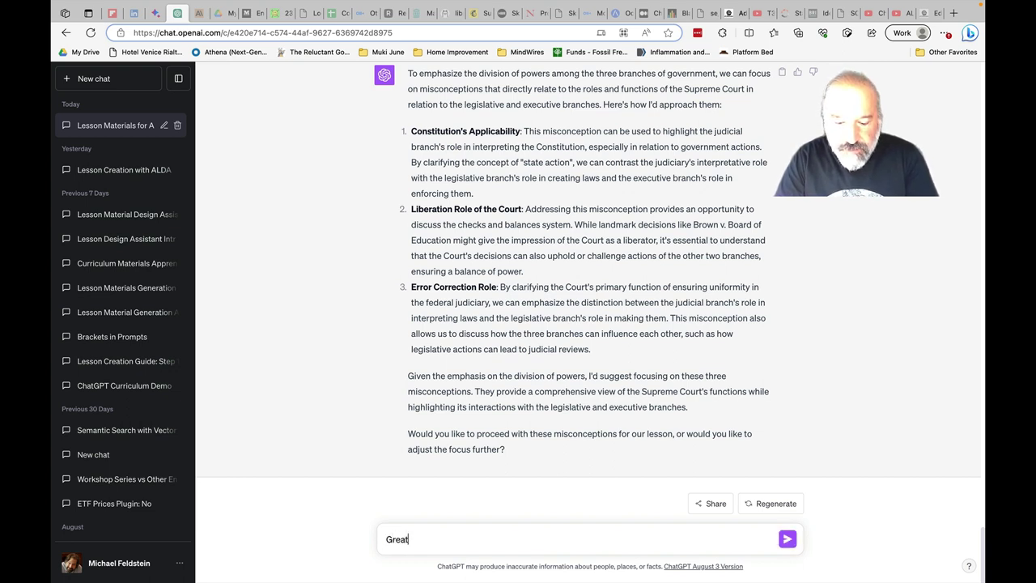
text(. Let's go wi)
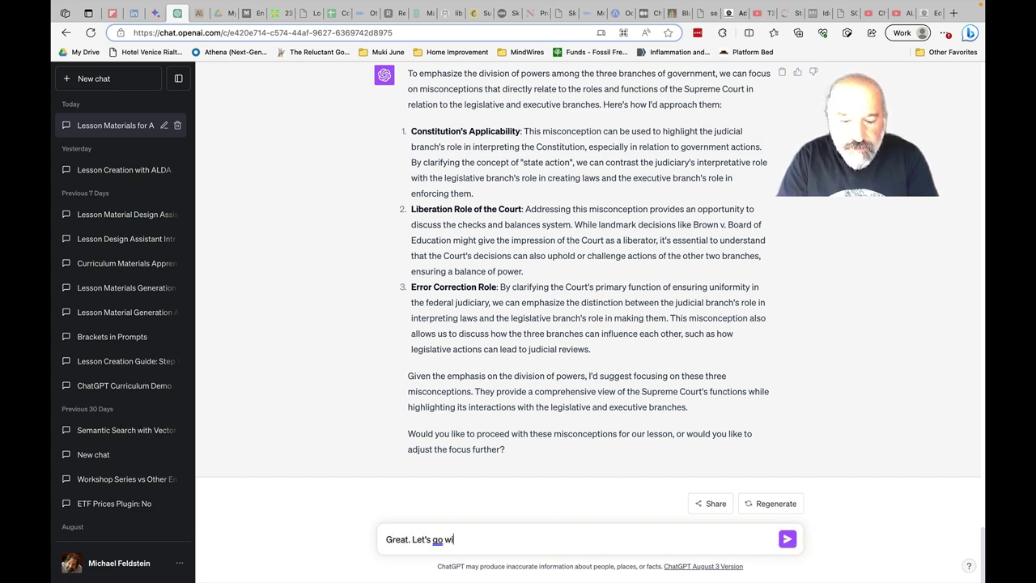
text(th your)
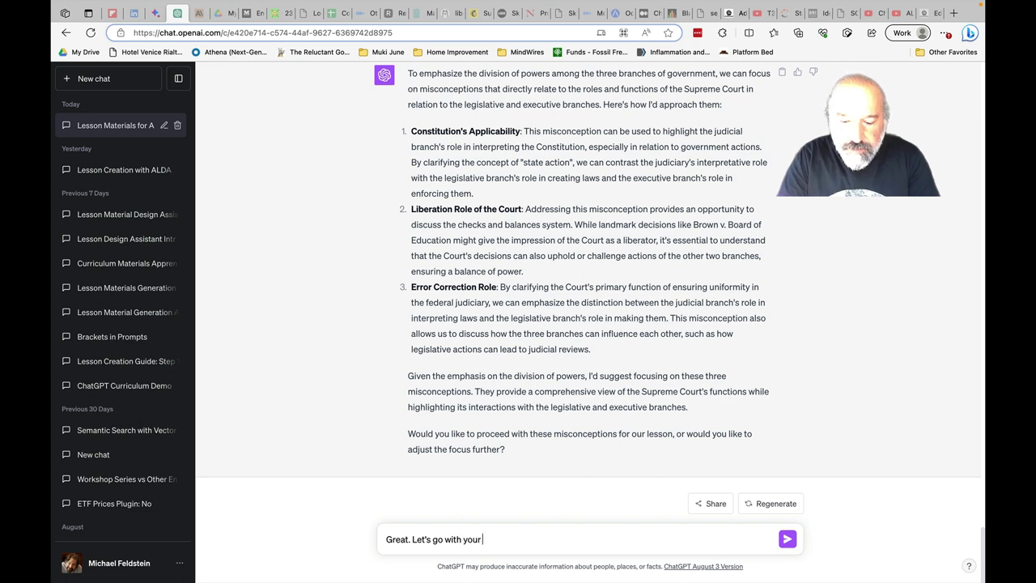
text( idea.)
key(Return)
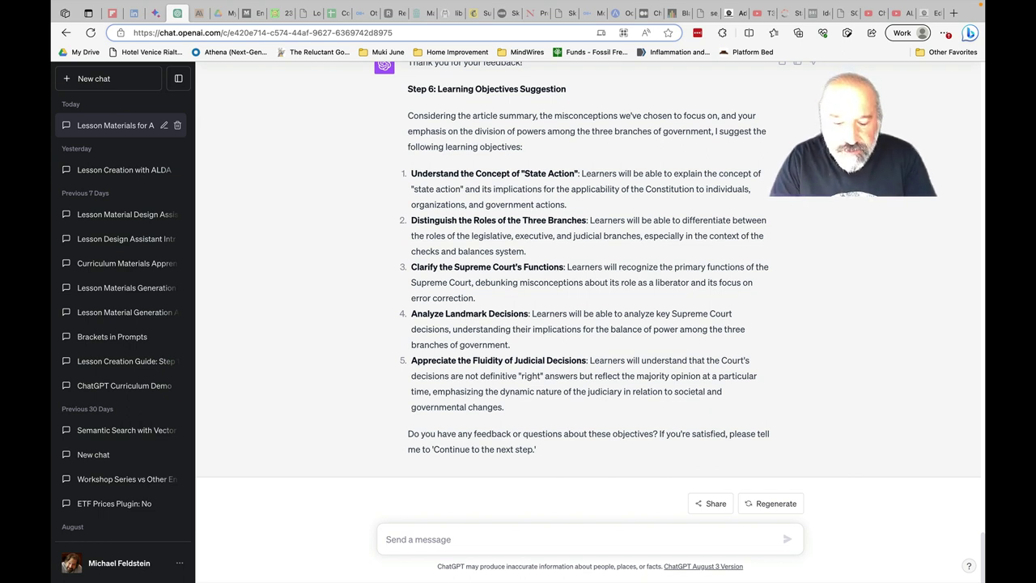
Narrow the learning objectives by replying "Let's stick with the first three." and answer "Yes" to proceed to the assessment questions
text(Let's)
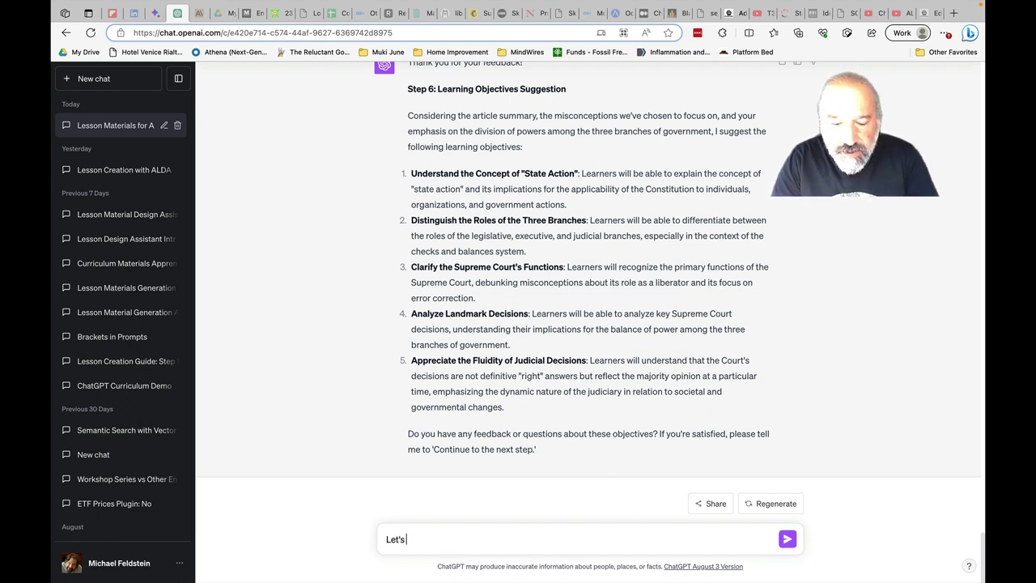
text( stick with the)
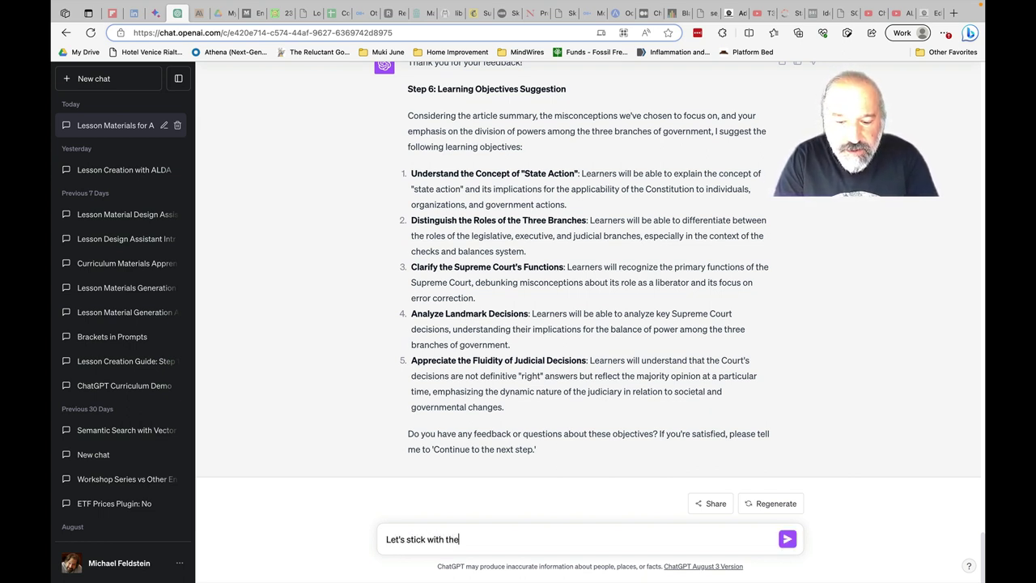
text( first three.)
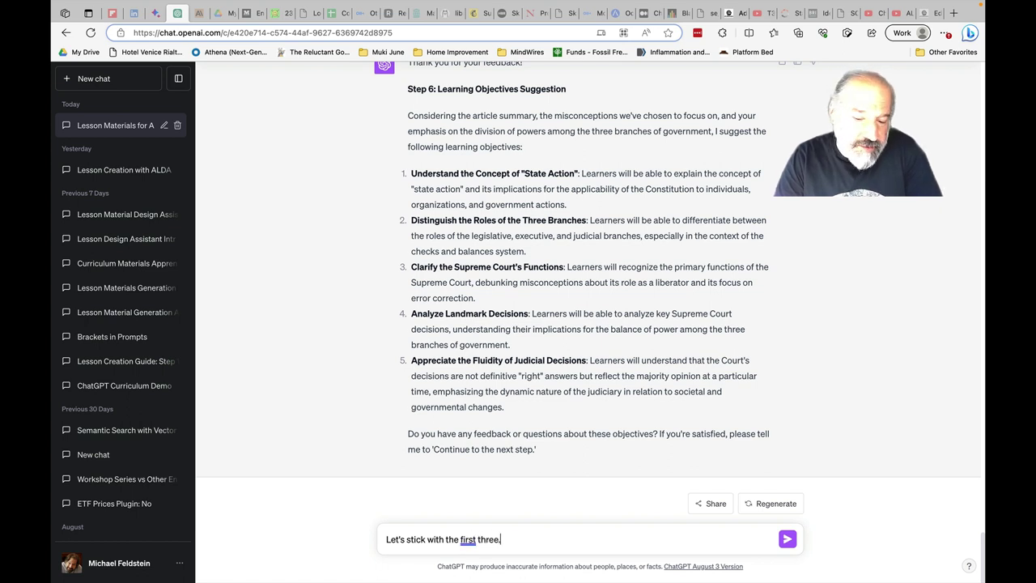
key(Return)
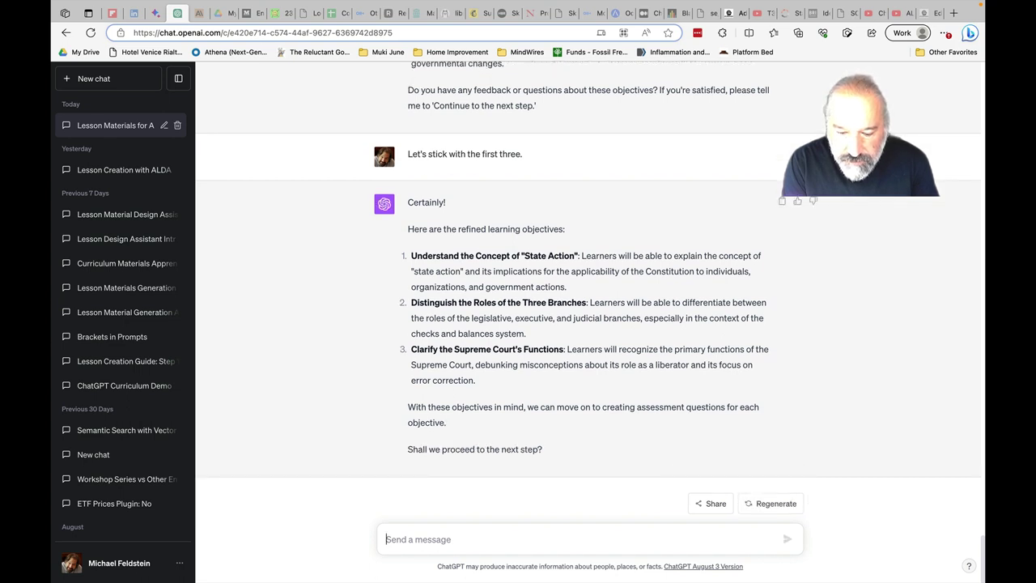
text(Yes.)
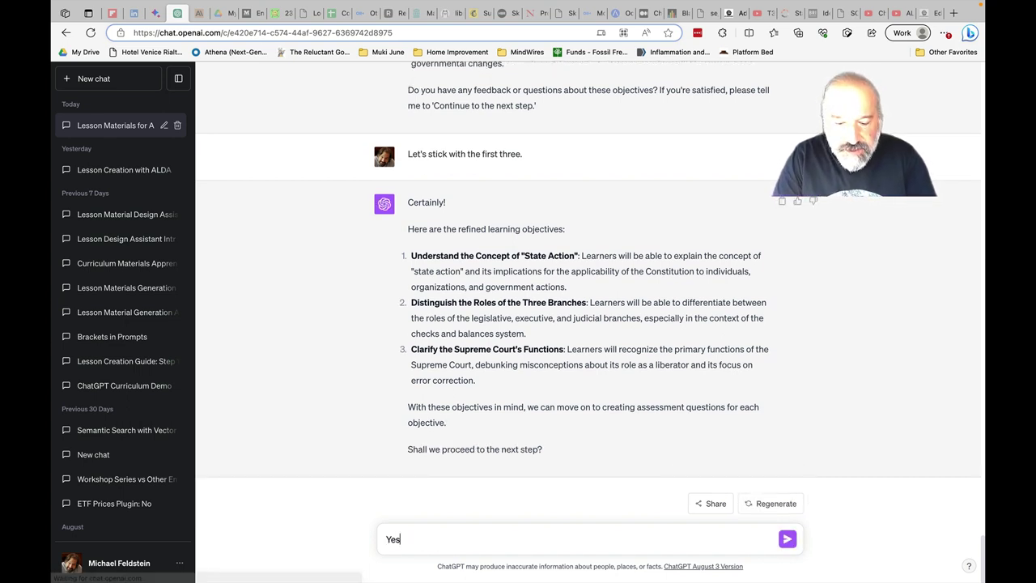
key(Return)
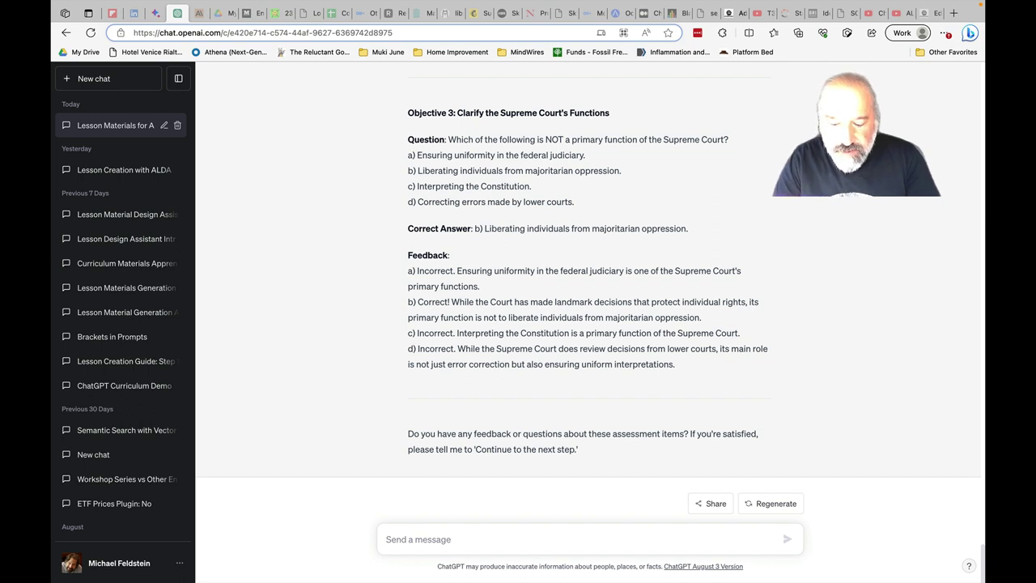
Accept the assessment items by replying "Let's continue."
text(Let's conti)
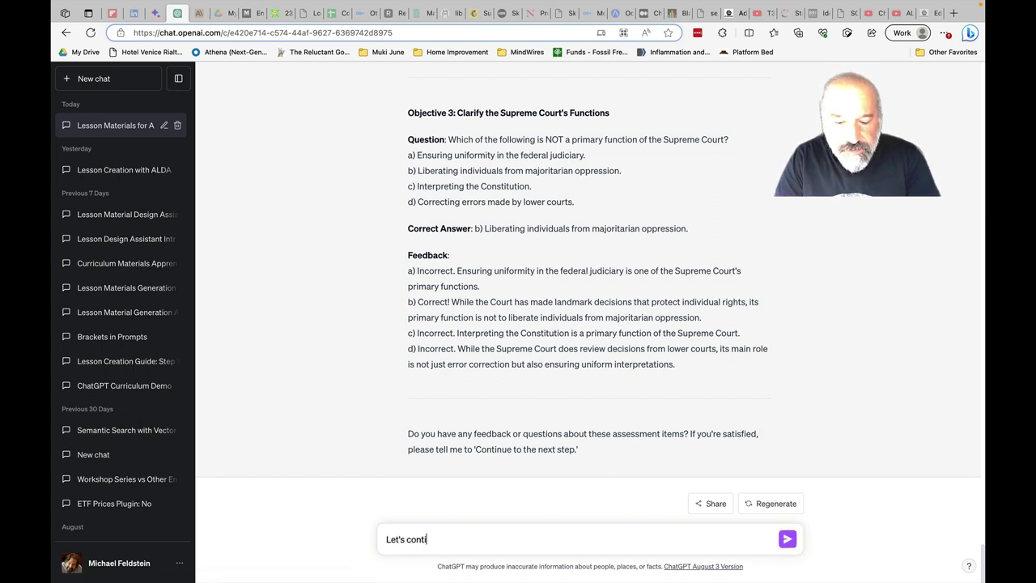
text(nue.)
key(Return)
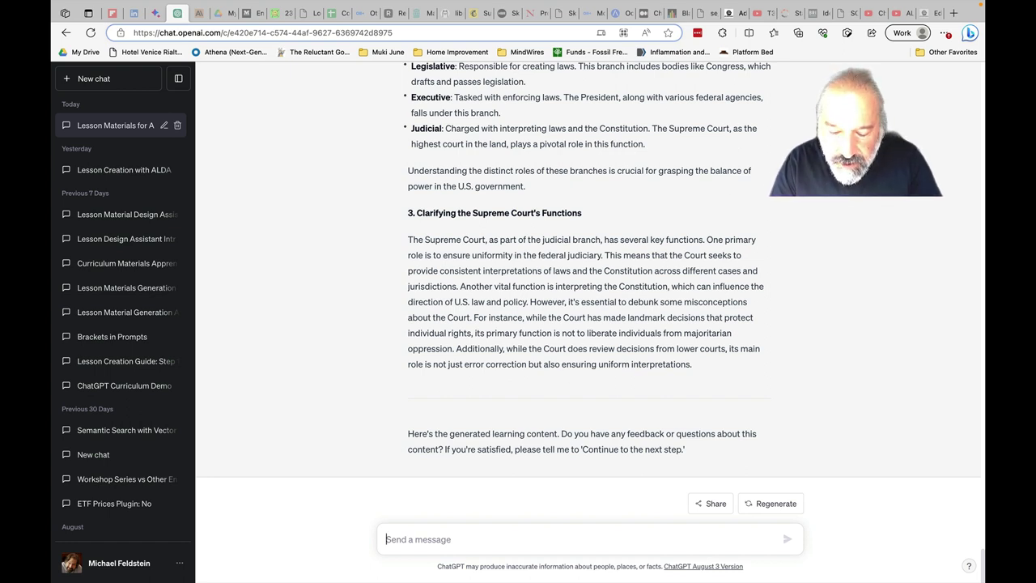
Begin feedback on the generated learning content: "Let's give the students a little motivation at the top of the lesson."
text(L)
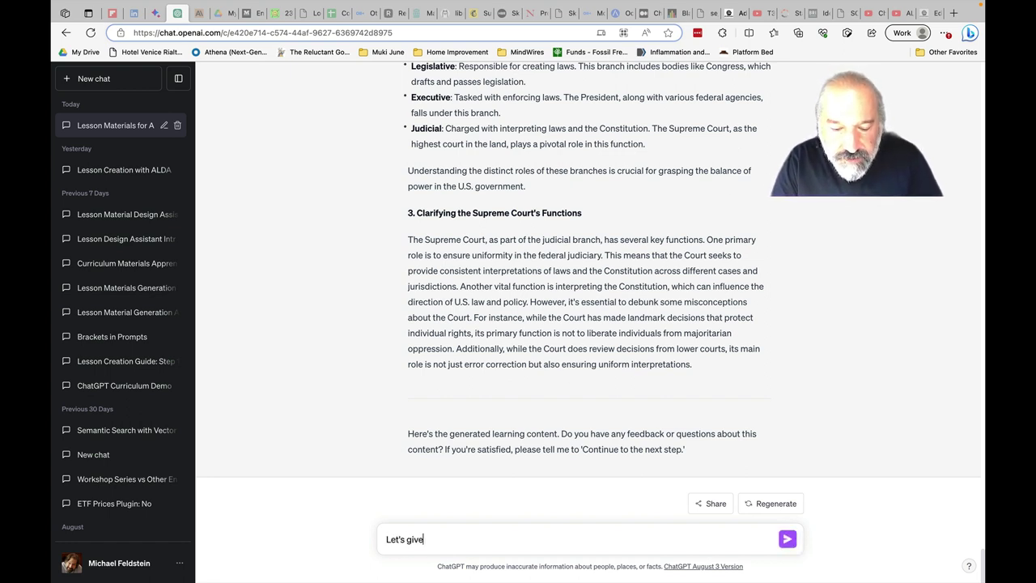
text(et's give the stud)
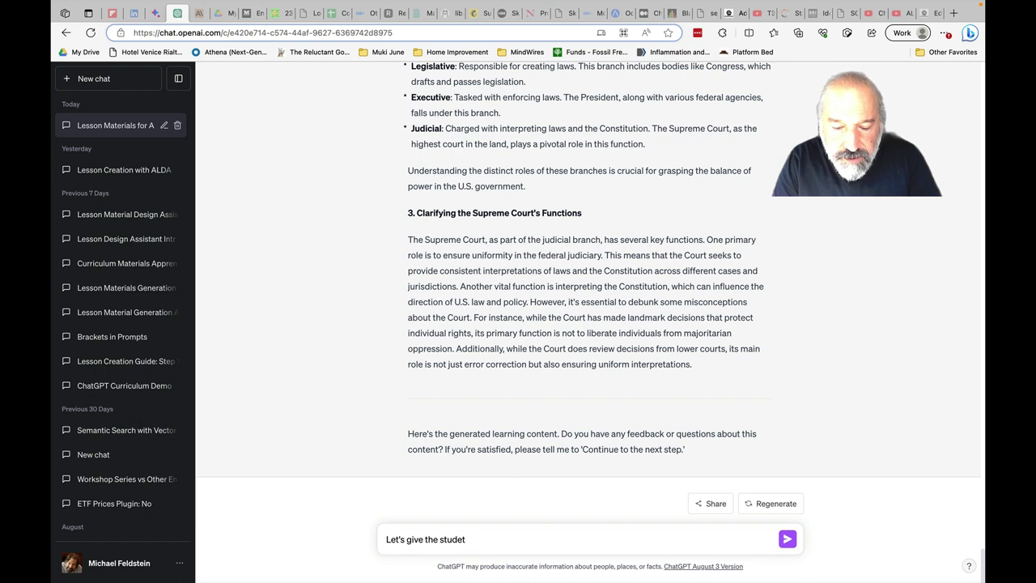
text(ents a little motivation at the top of the lesson. Create a)
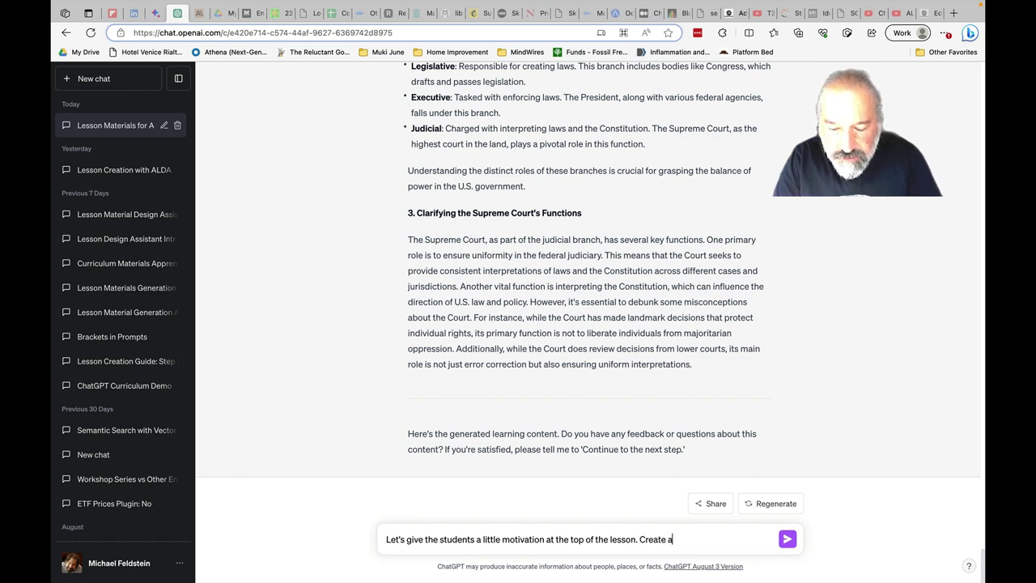
Extend the feedback with "Create a hypothetical case that might come before the court and would directly impact college students"
text(oop)
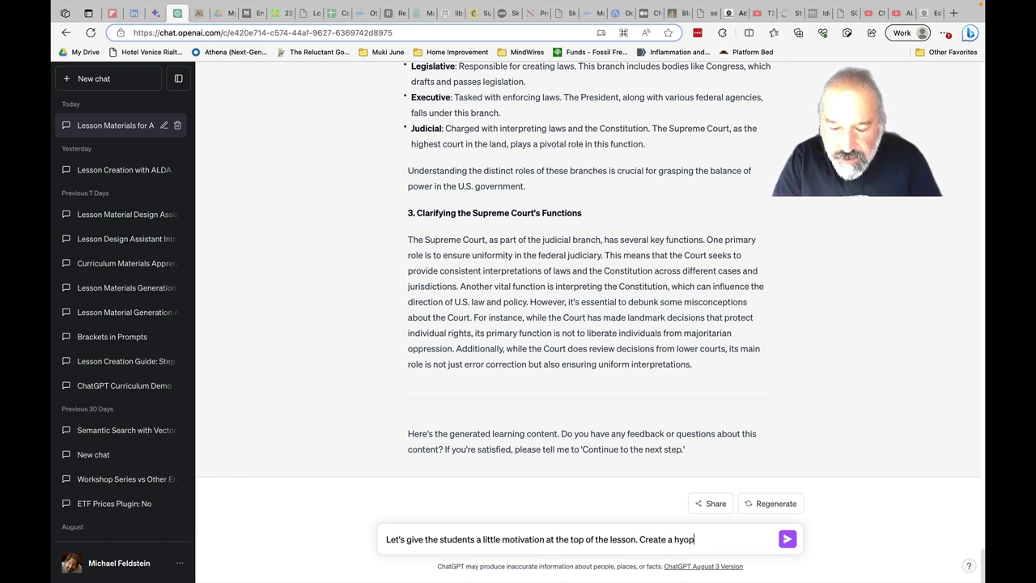
text(ot)
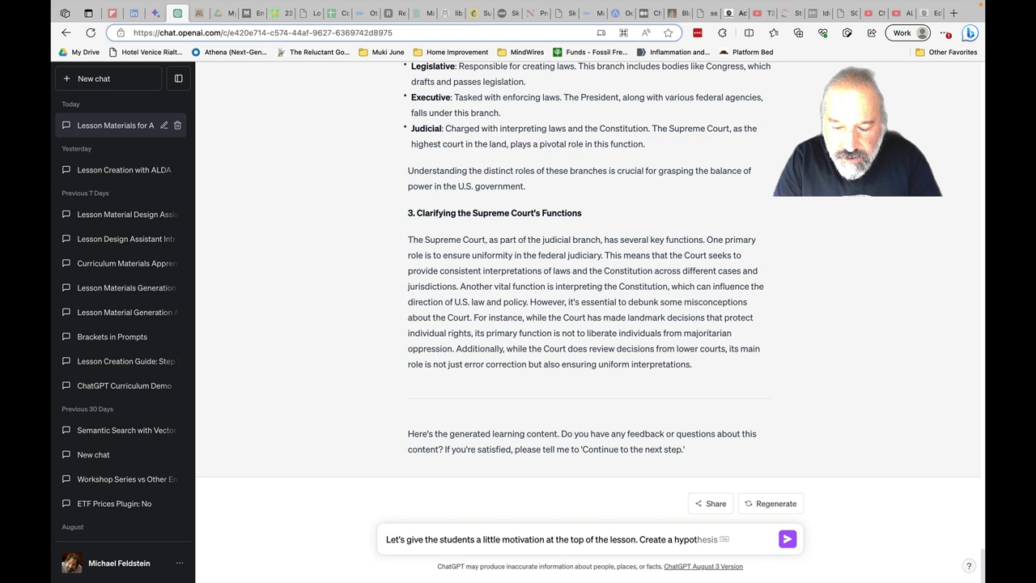
text(hetical)
text( s)
key(BackSpace)
text(c)
text(ase that mig)
text(be)
text(fore the court a)
text(nd would impact)
key(BackSpace)
key(BackSpace)
key(BackSpace)
key(BackSpace)
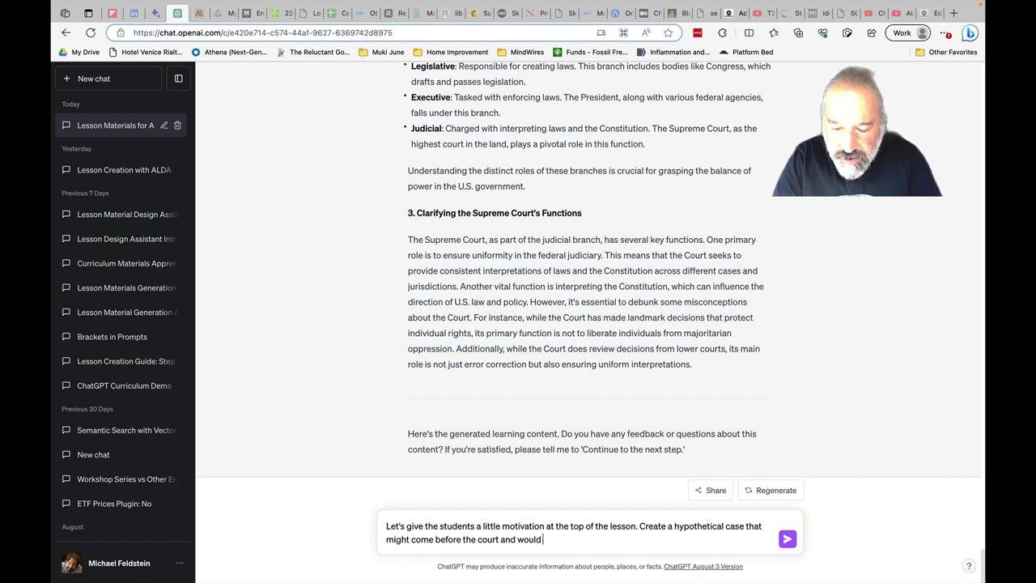
text(directly impact)
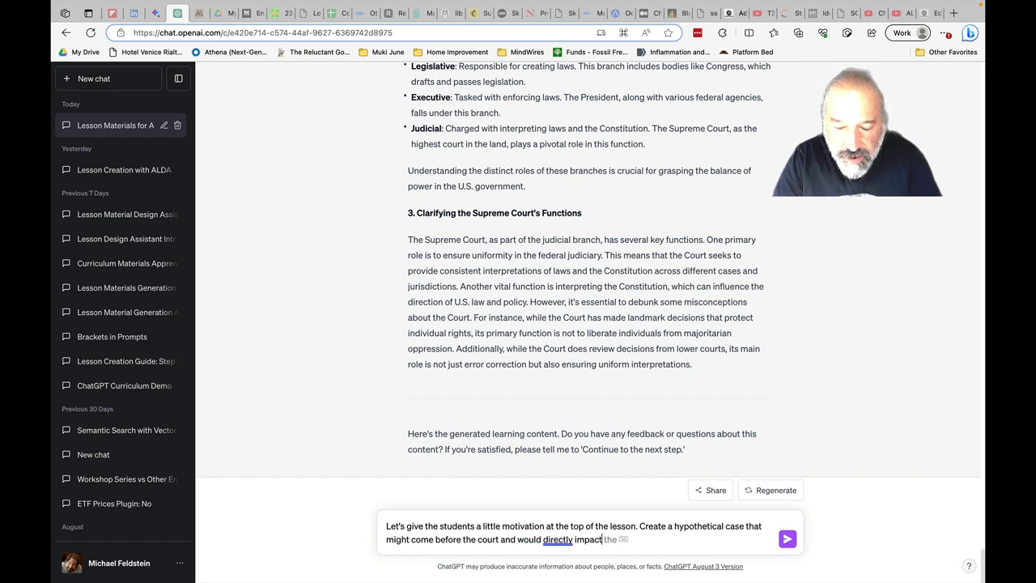
text( college students)
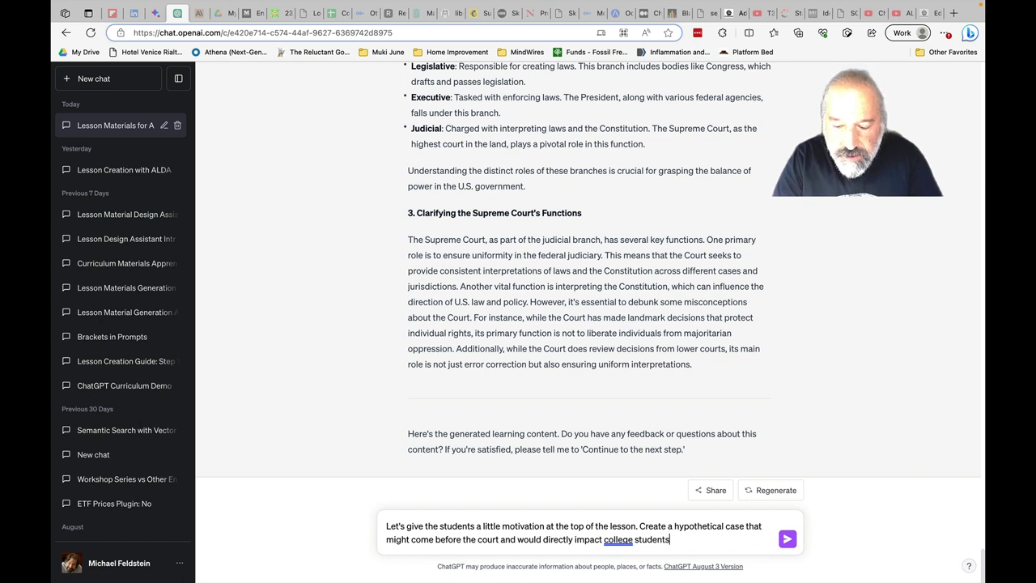
Complete the feedback with "' lives. Weave that into the introduction and, where appropriate, throughout the lesson." and send it
text(' lives. Weav)
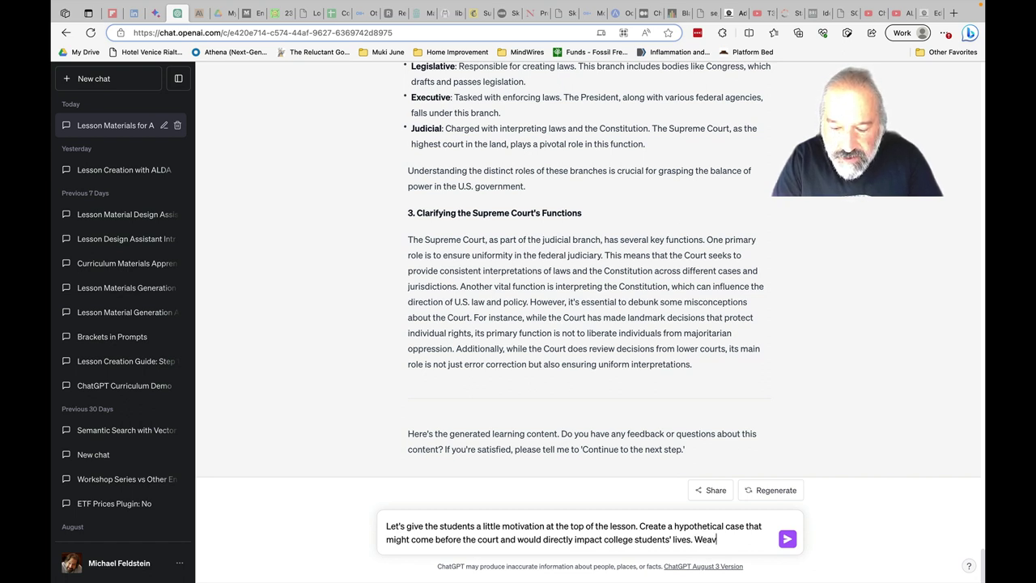
text(introduction and)
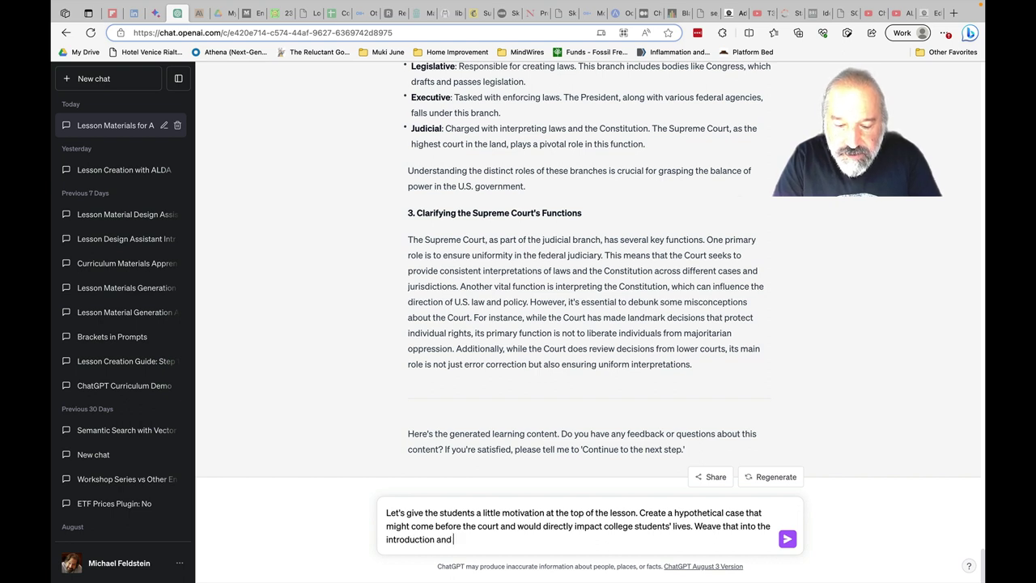
text(here appropriate, throughtou)
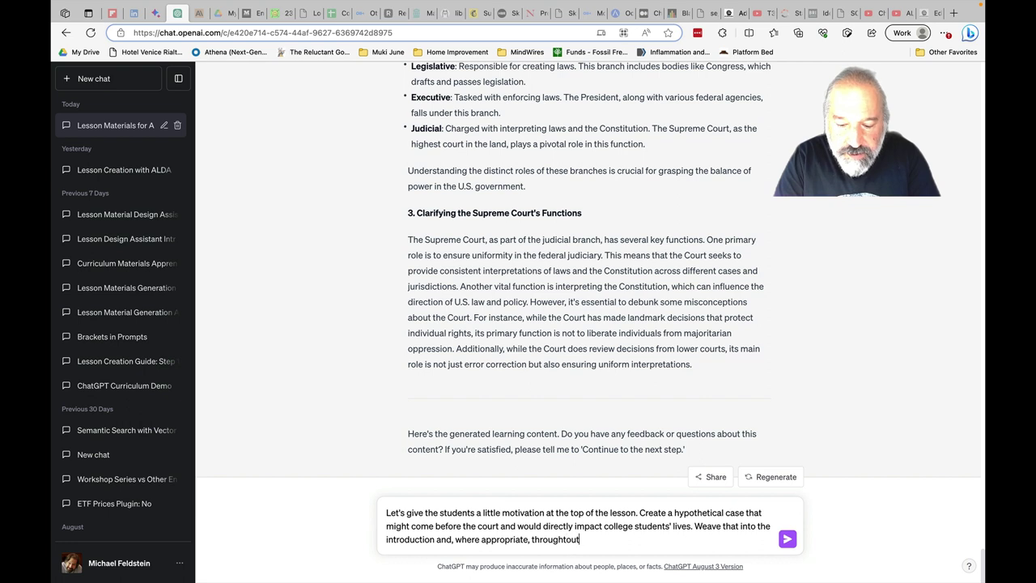
text( the)
key(BackSpace)
key(BackSpace)
key(BackSpace)
key(BackSpace)
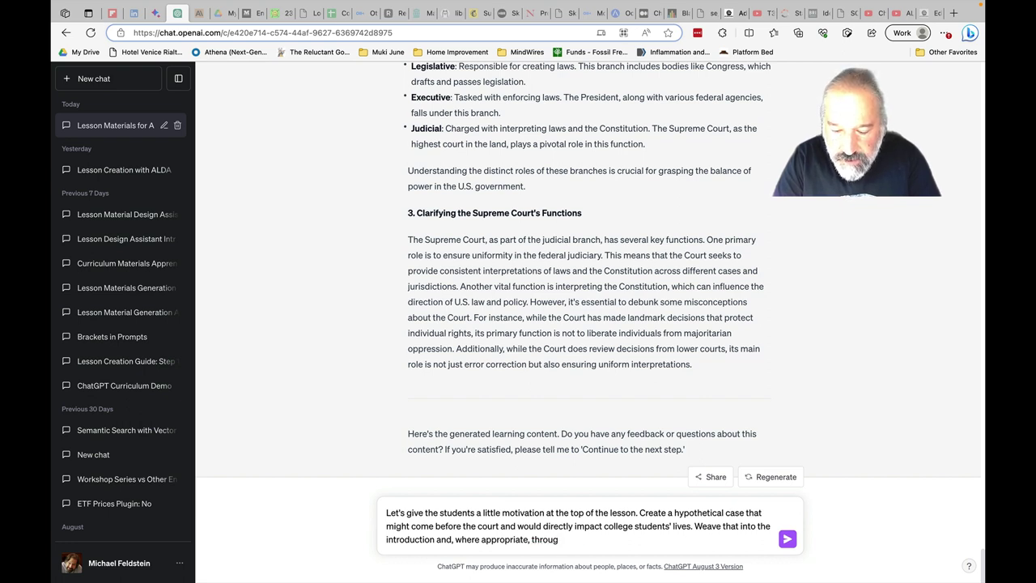
text(hout the lesson.)
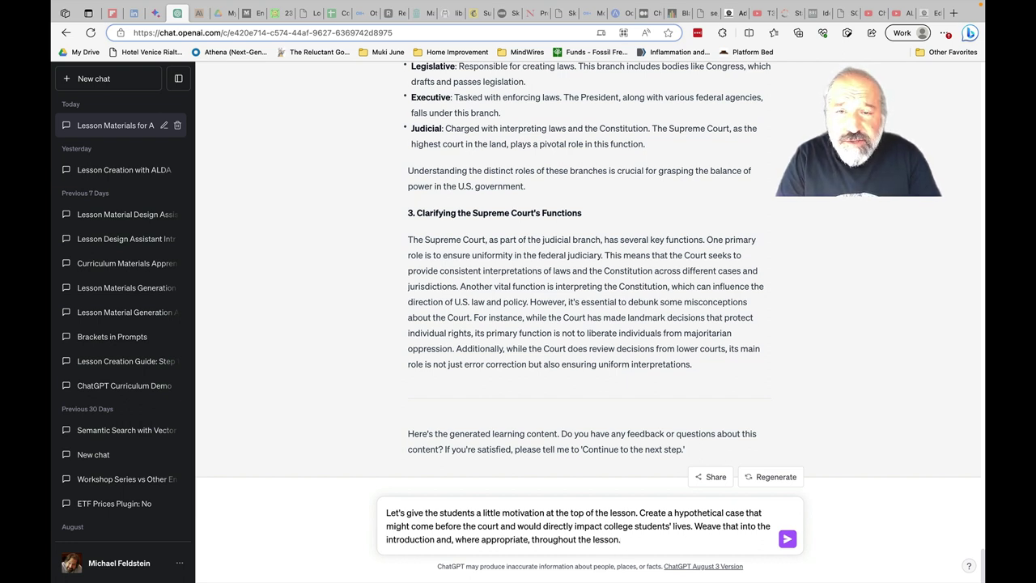
key(Return)
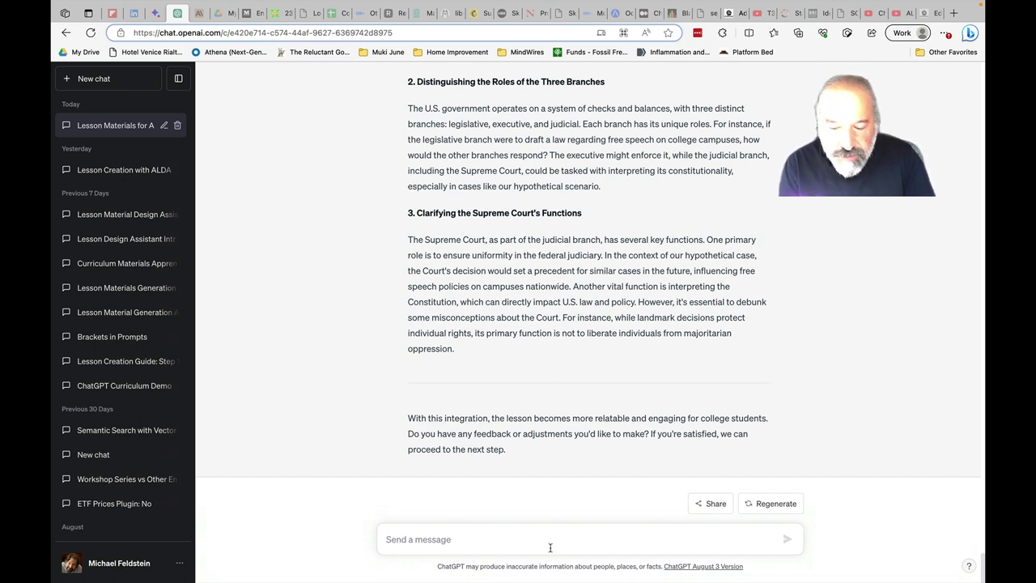
Approve the revised learning content and proceed to the complete draft by replying "Let's go"
text(Let's go)
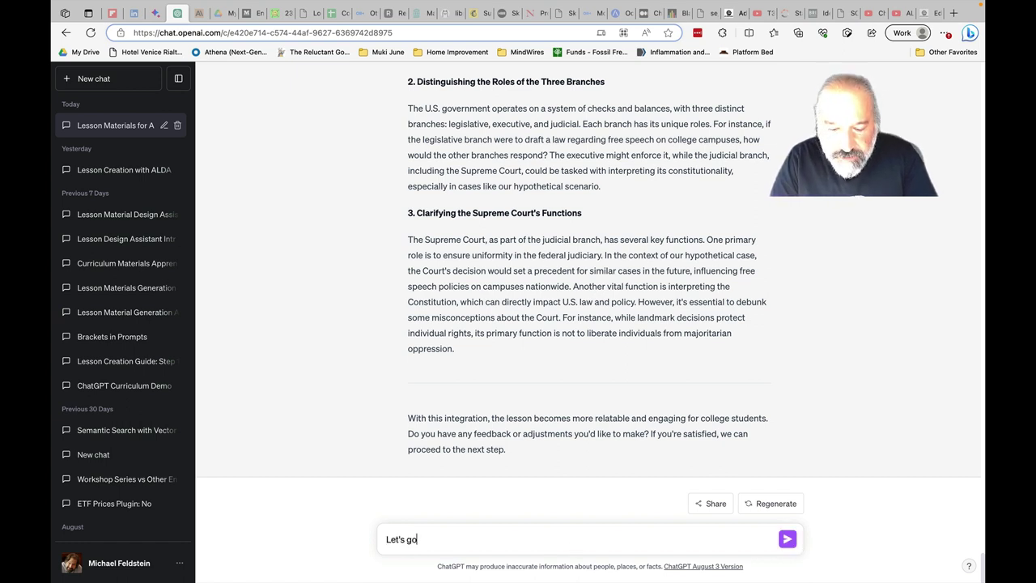
key(Return)
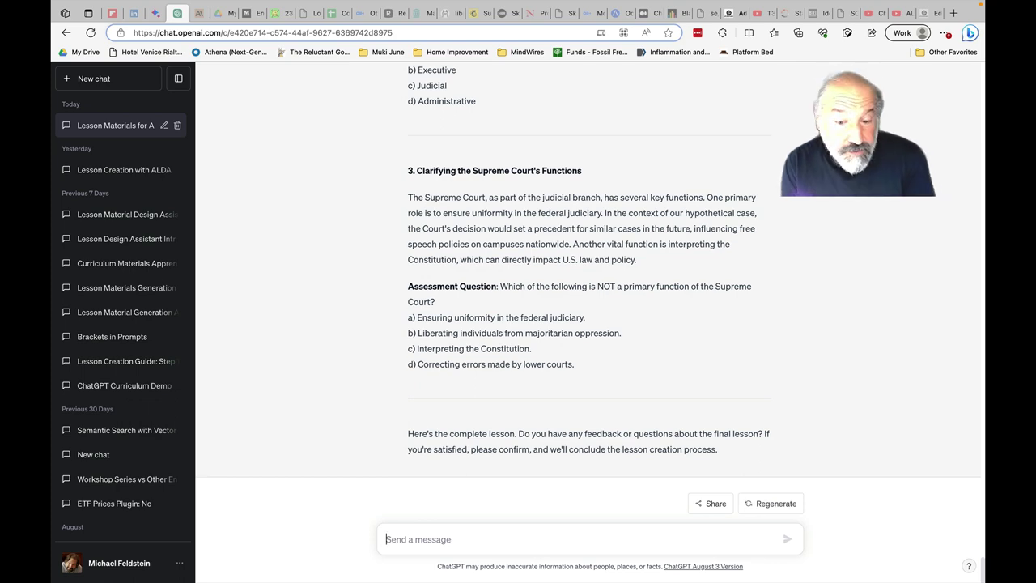
Request a fuller final lesson: "Let's please add the learning objectives and the full information for the assessments, including answers and feedback."
scroll(518, 411, up, 15)
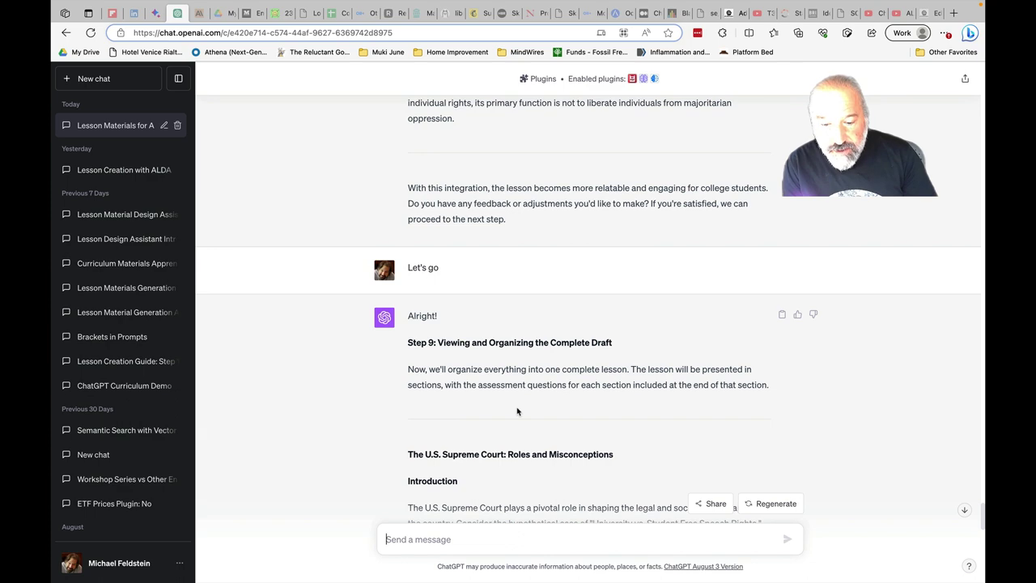
scroll(517, 411, down, 10)
scroll(517, 411, down, 3)
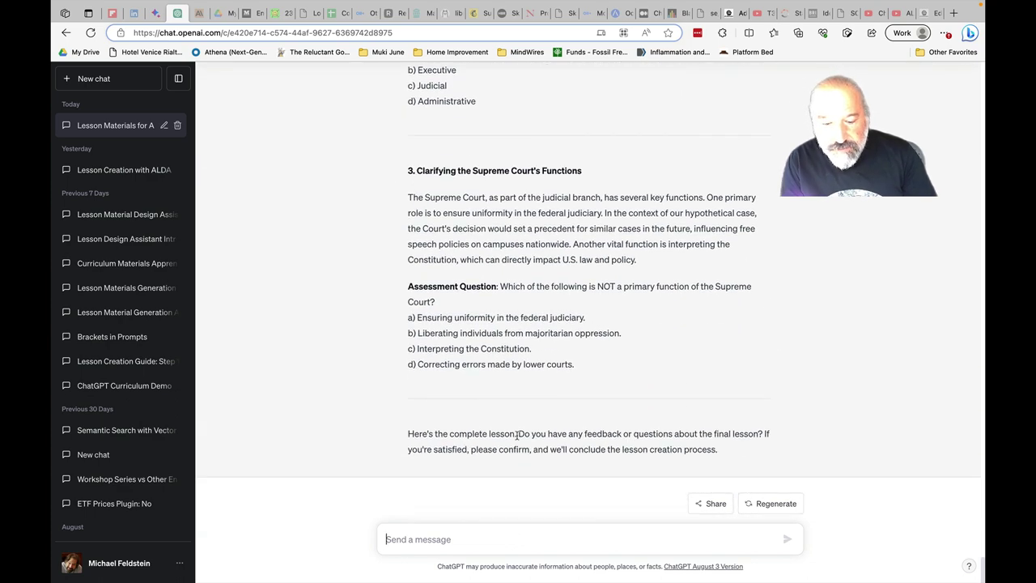
text(Let's please add the le)
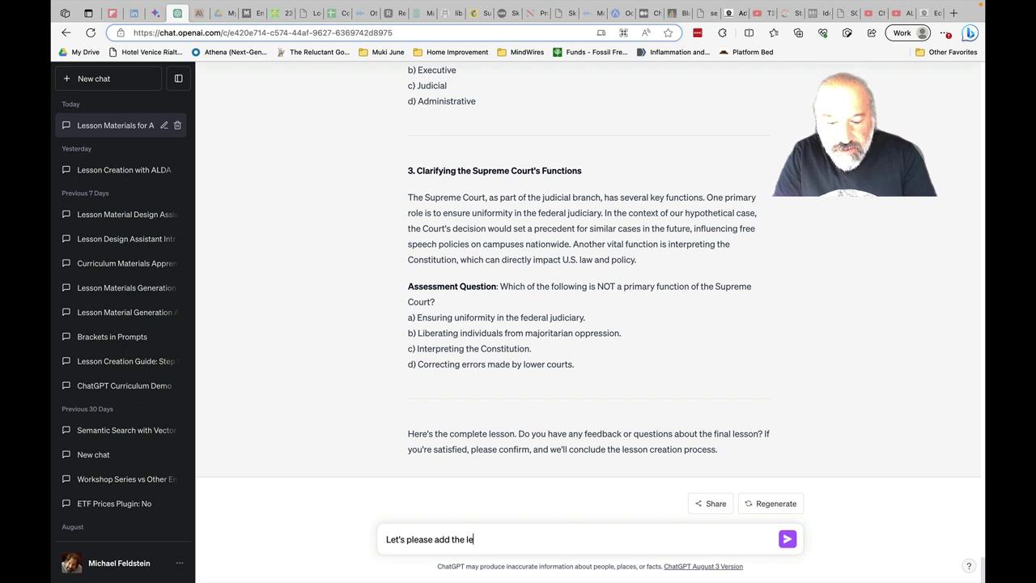
text(arning objectives and the f)
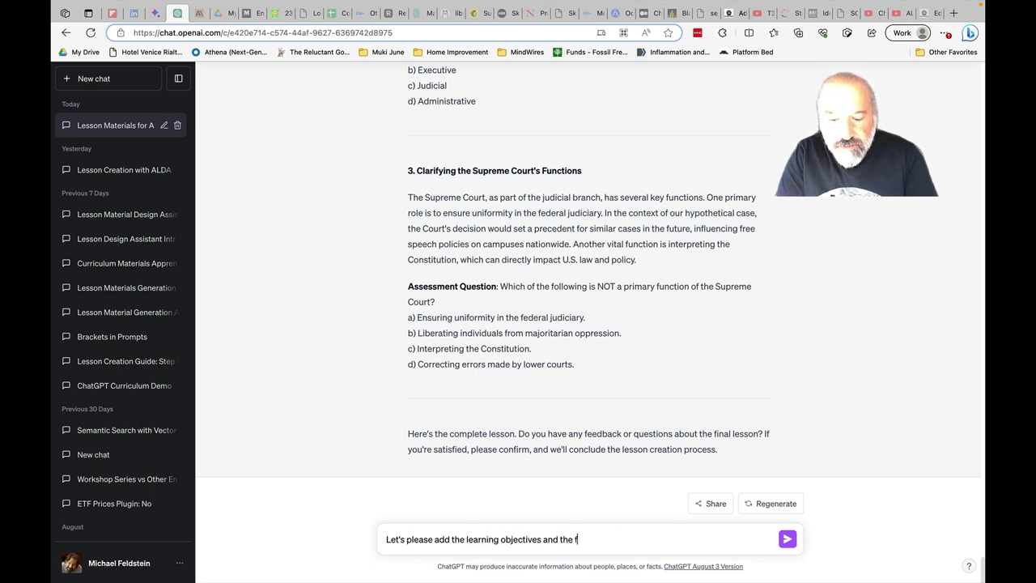
text(ull information for)
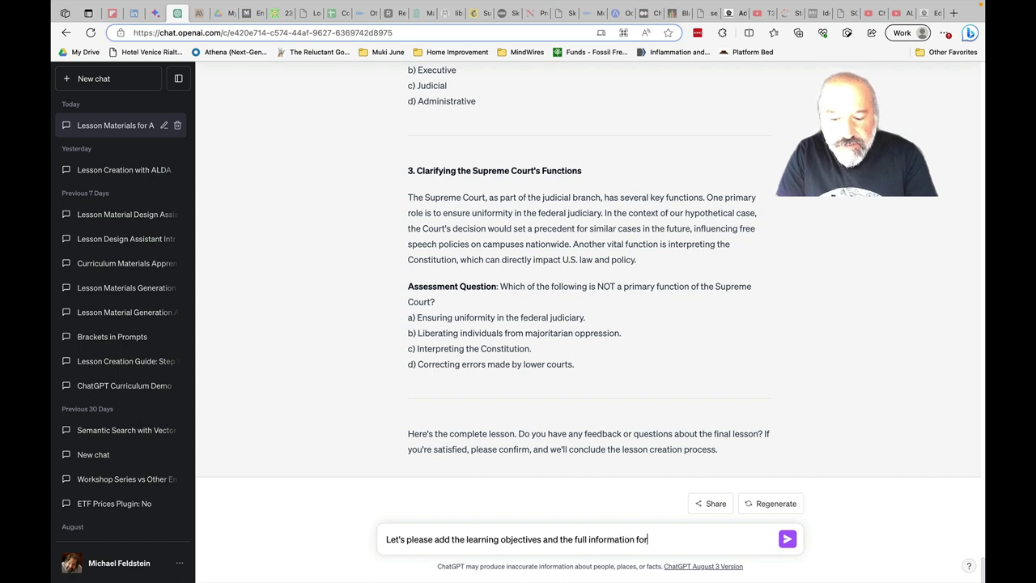
text(ssments, including answ)
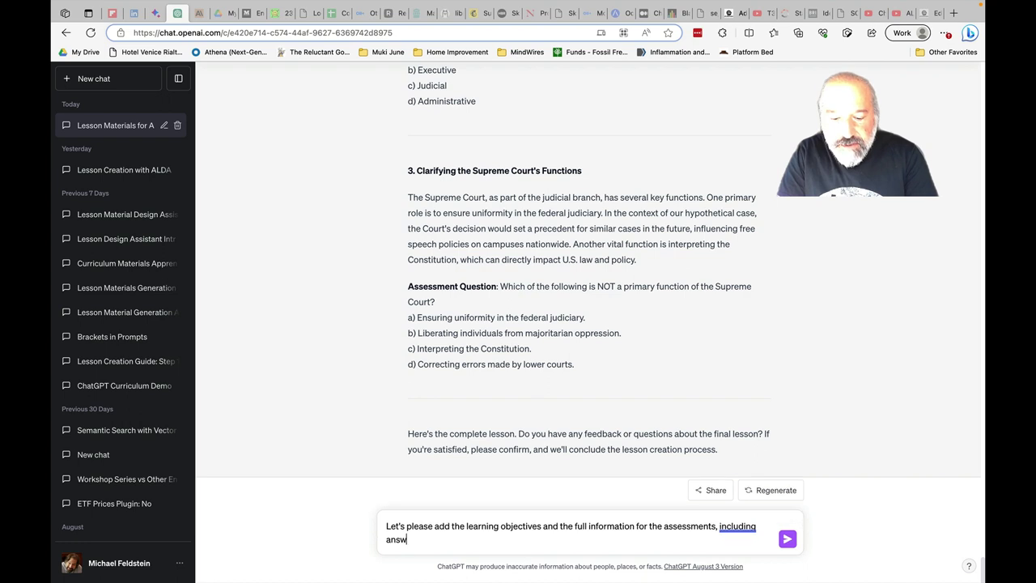
text(ers and feedb)
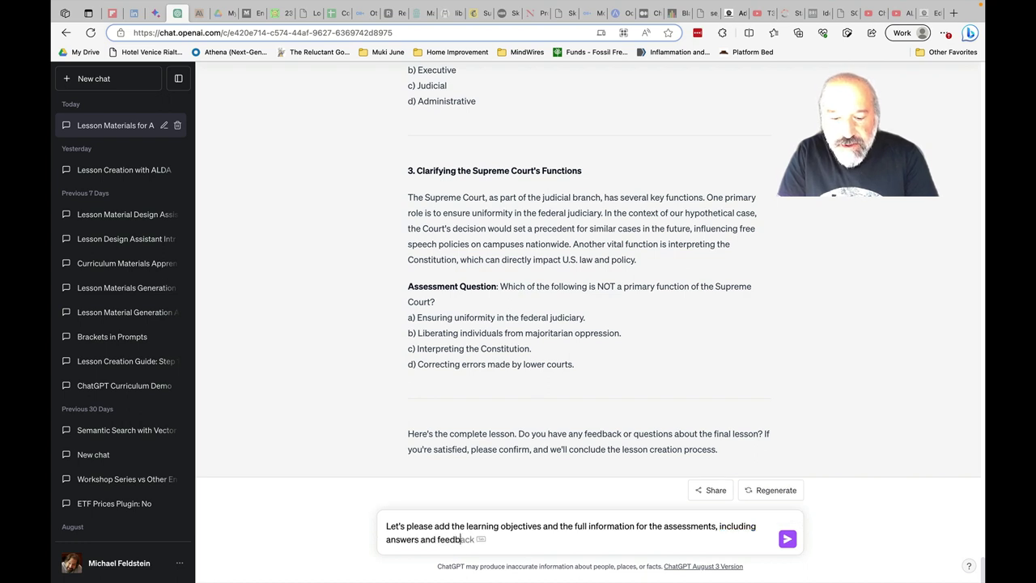
text(ack.)
key(Return)
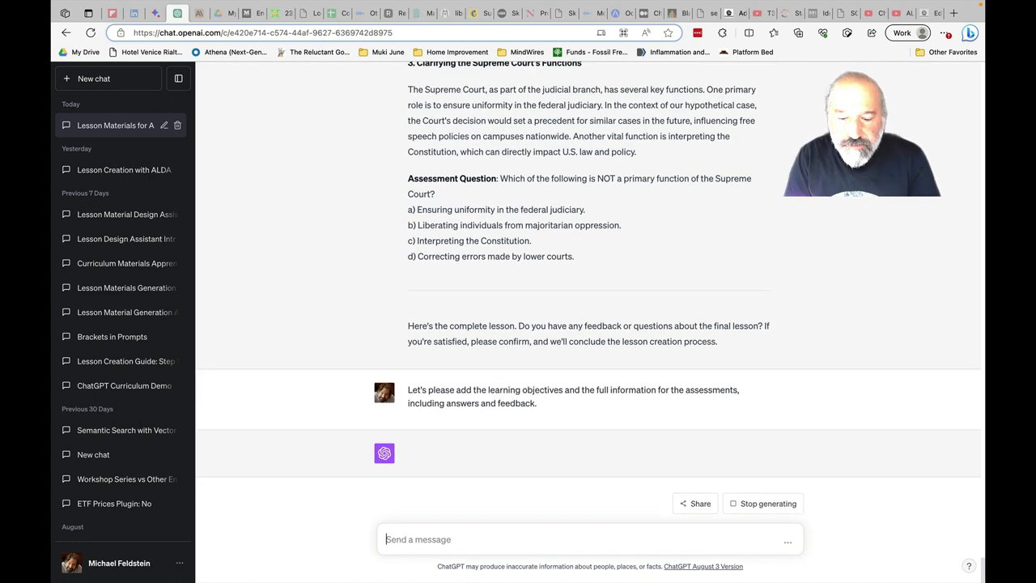